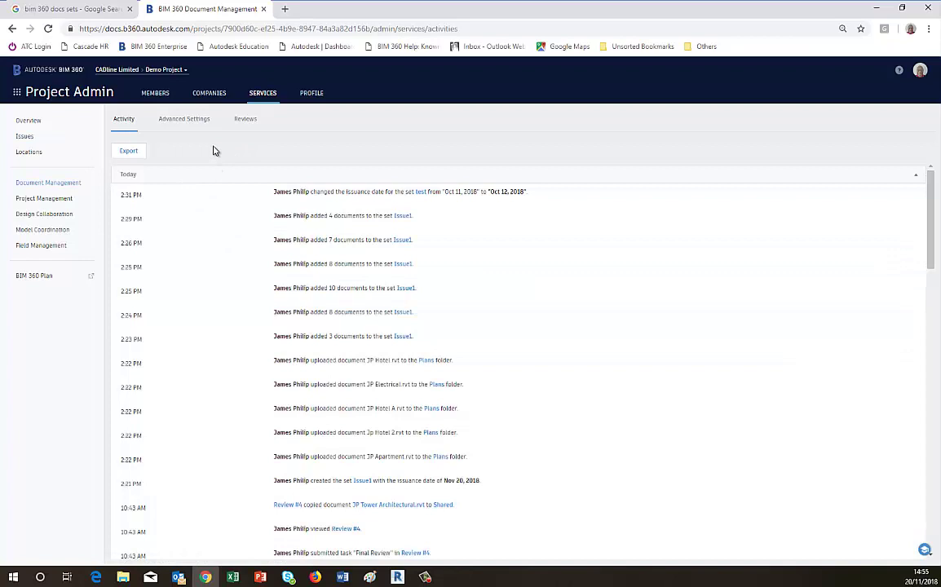
# Step: In the Document Management review settings, start a new approval workflow based on the One Step Approval template
pyautogui.click(247, 120)
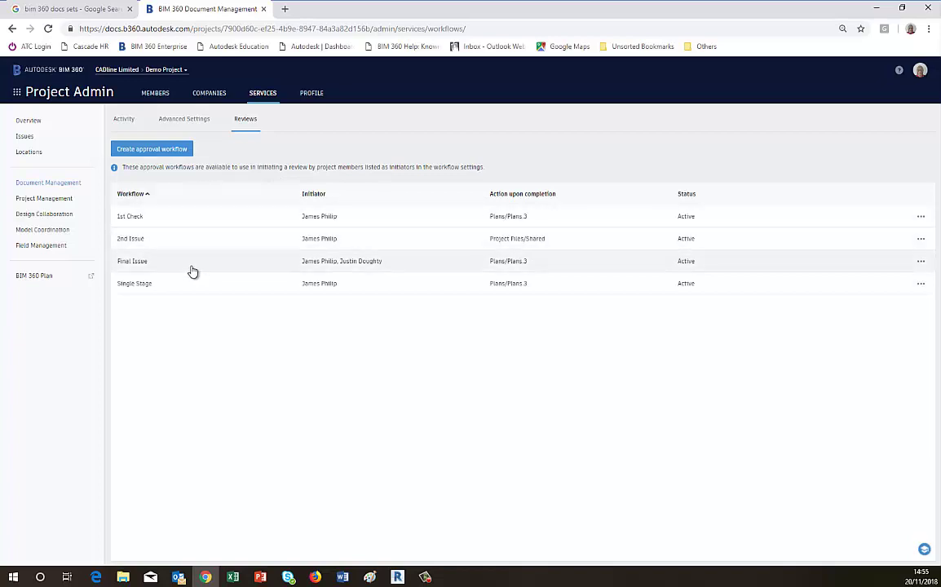
pyautogui.click(160, 152)
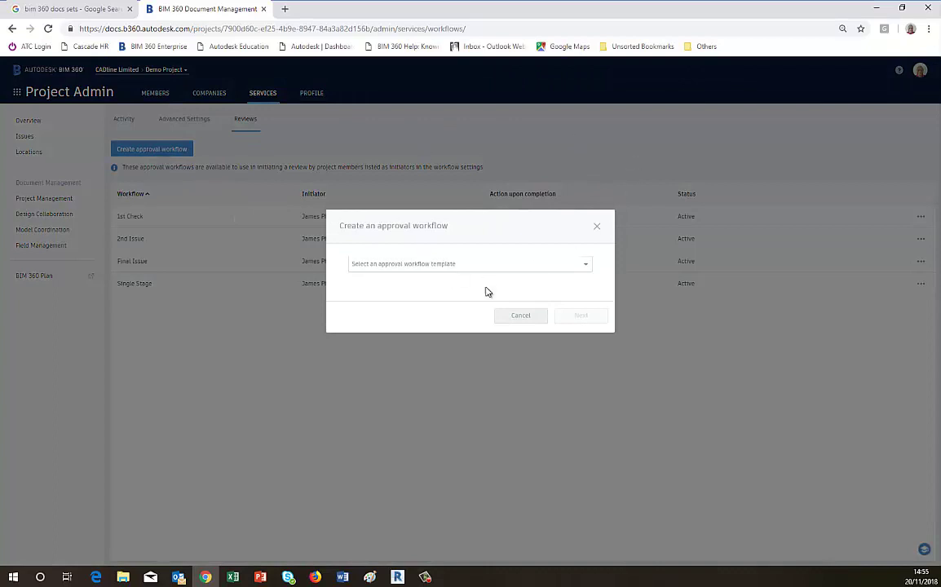
pyautogui.click(587, 269)
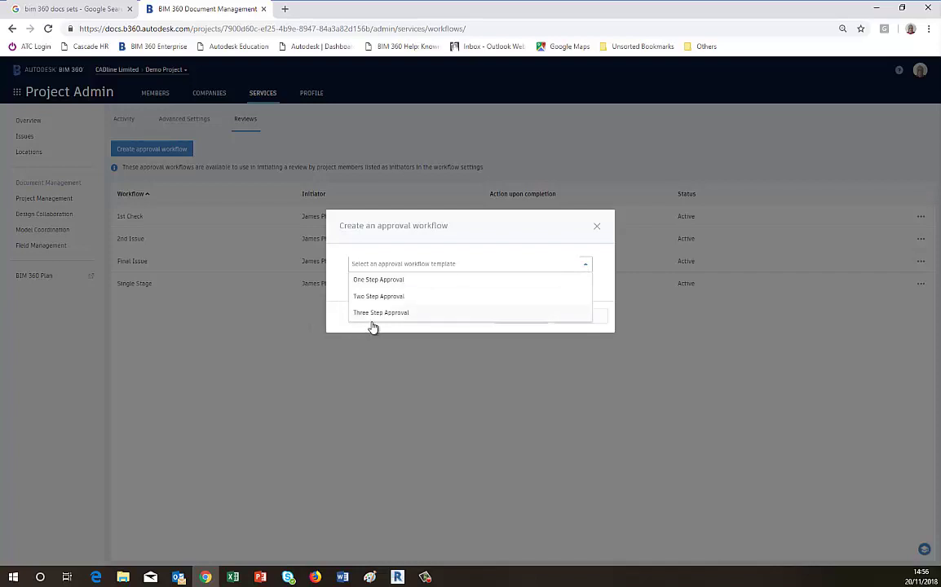
pyautogui.click(557, 220)
pyautogui.click(586, 266)
pyautogui.click(377, 281)
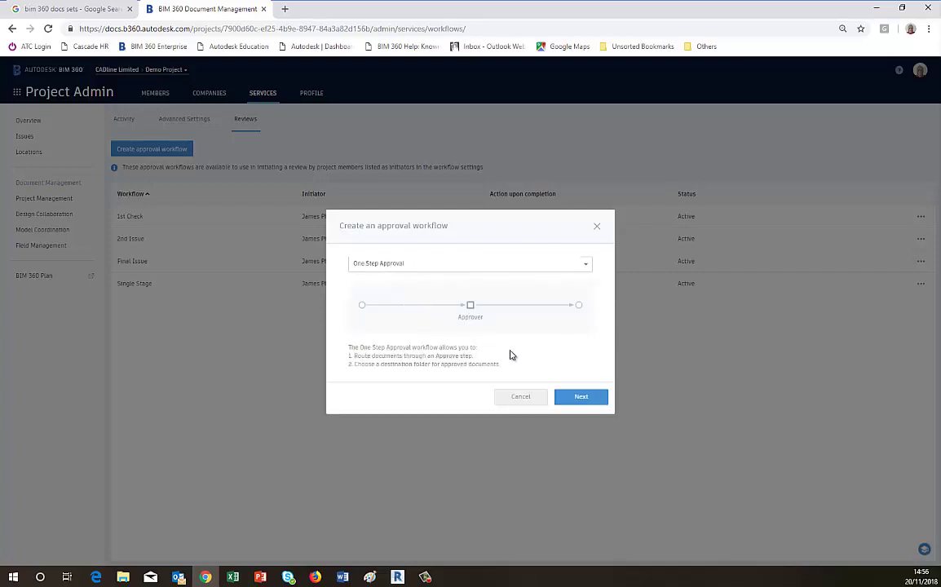
pyautogui.click(579, 399)
# Step: Name the new approval workflow "Second Issue" and leave its description empty
pyautogui.scroll(-1, 587, 336)
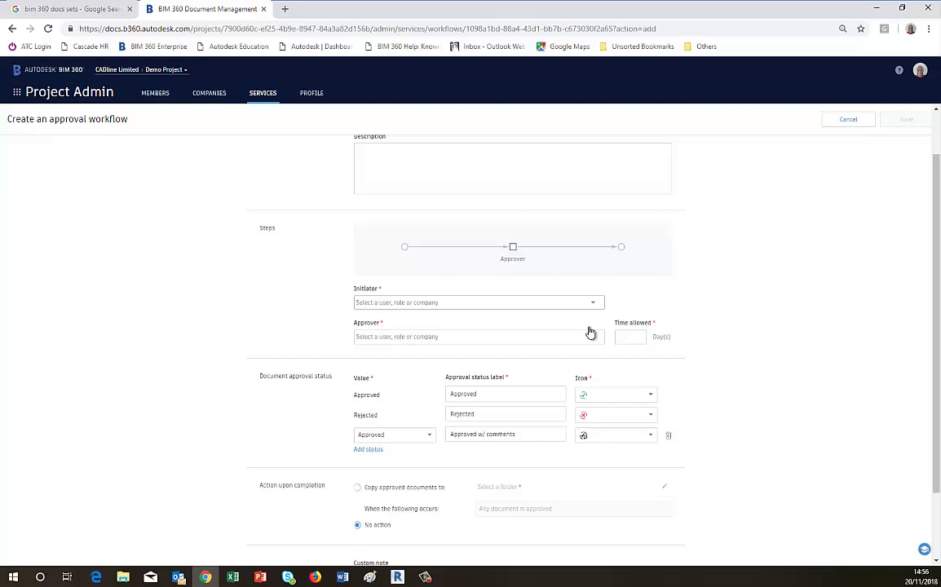
pyautogui.scroll(1, 589, 330)
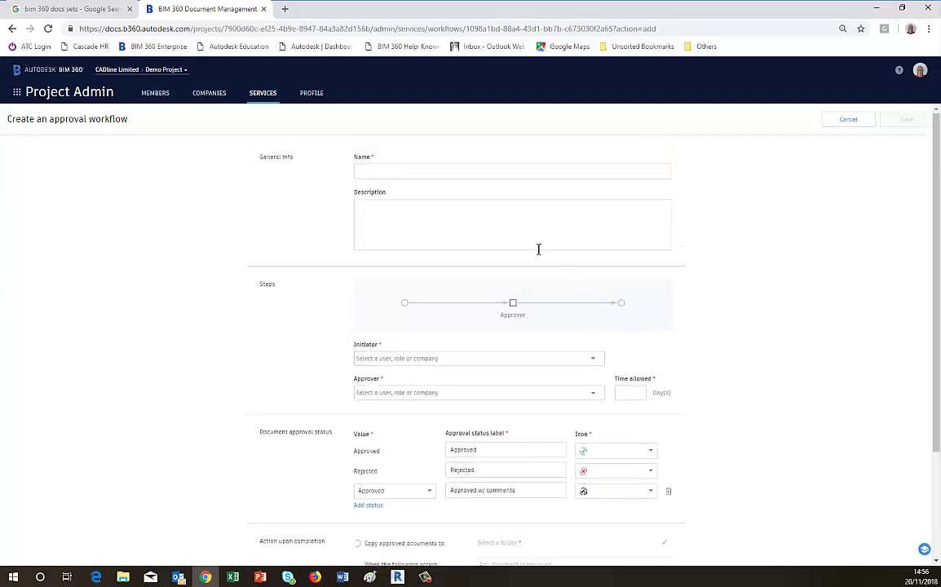
pyautogui.click(437, 175)
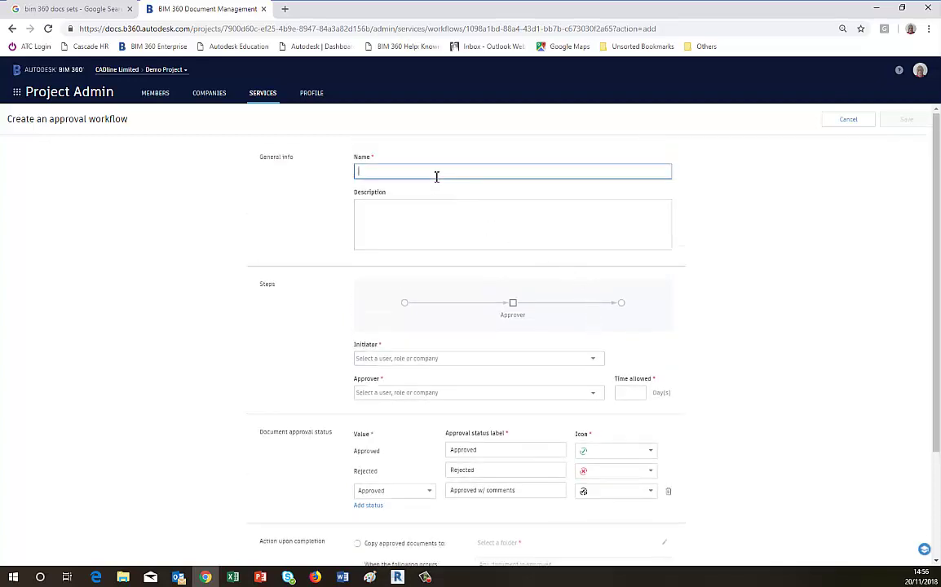
pyautogui.hotkey('ctrl', 'v')
pyautogui.moveTo(414, 175); pyautogui.dragTo(354, 177)
pyautogui.write('Second Issue')
pyautogui.click(387, 206)
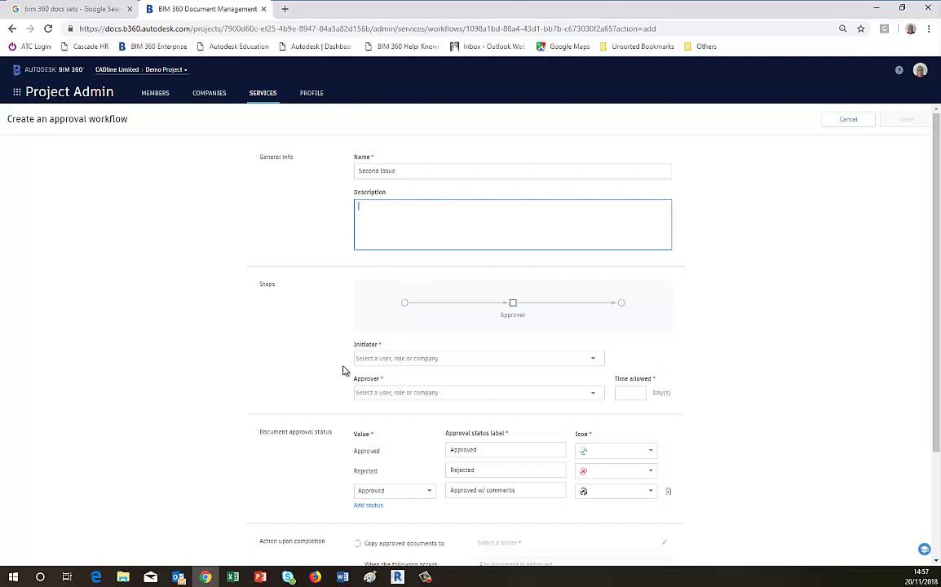
# Step: Assign the first listed CADline Limited user as the workflow's initiator
pyautogui.click(594, 362)
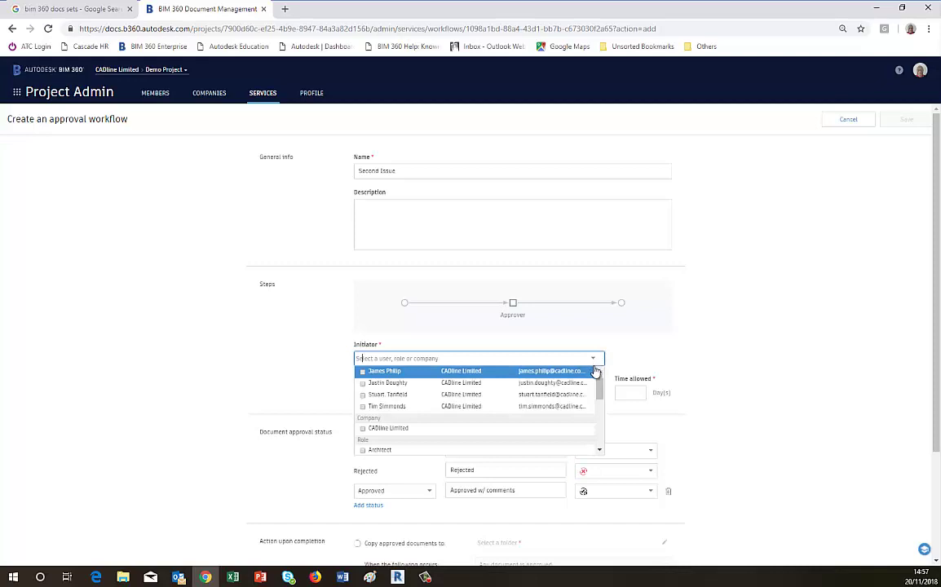
pyautogui.moveTo(599, 389)
pyautogui.mouseDown()
pyautogui.moveTo(598, 405)
pyautogui.moveTo(598, 387)
pyautogui.mouseUp()
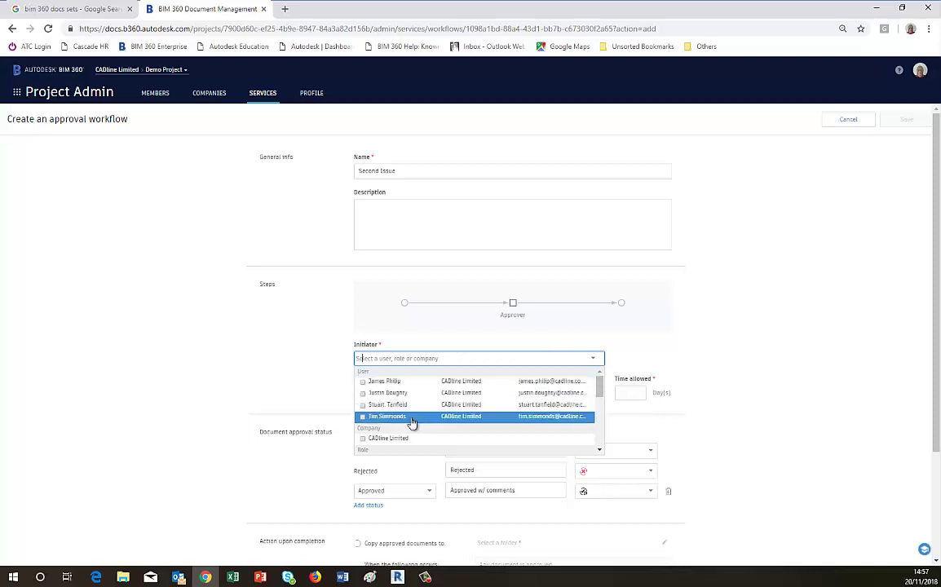
pyautogui.click(385, 383)
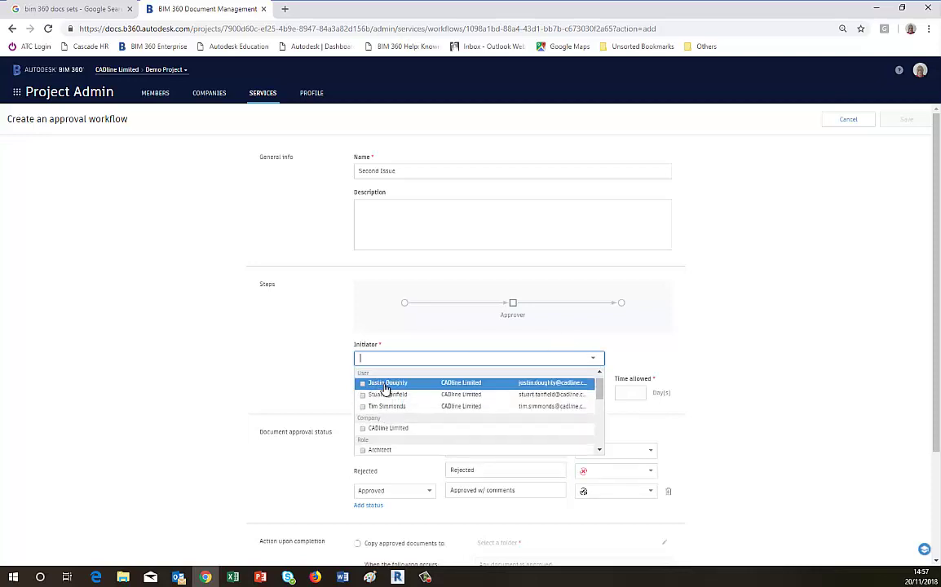
pyautogui.click(706, 359)
# Step: Assign the first listed CADline Limited user as the approver and allow 4 days for the approval
pyautogui.click(593, 394)
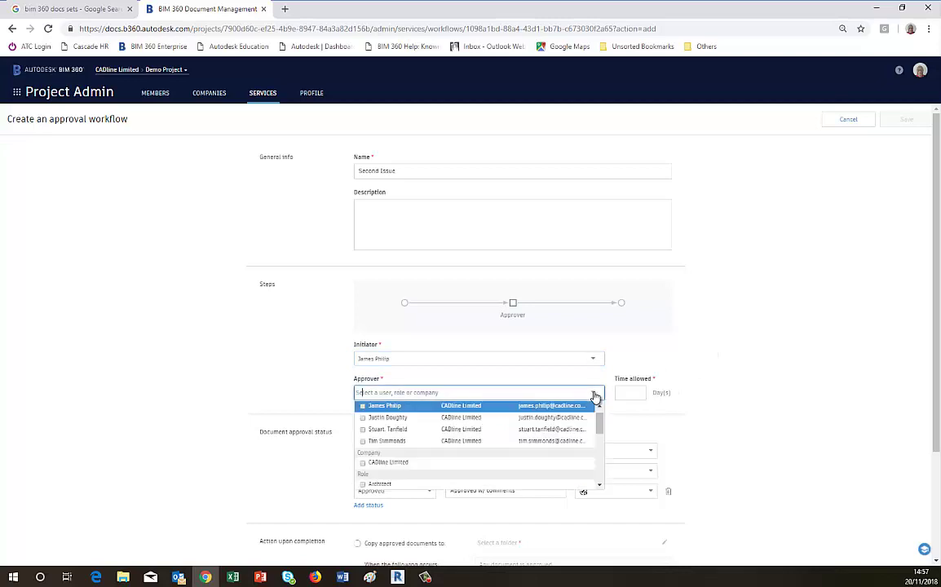
pyautogui.click(385, 407)
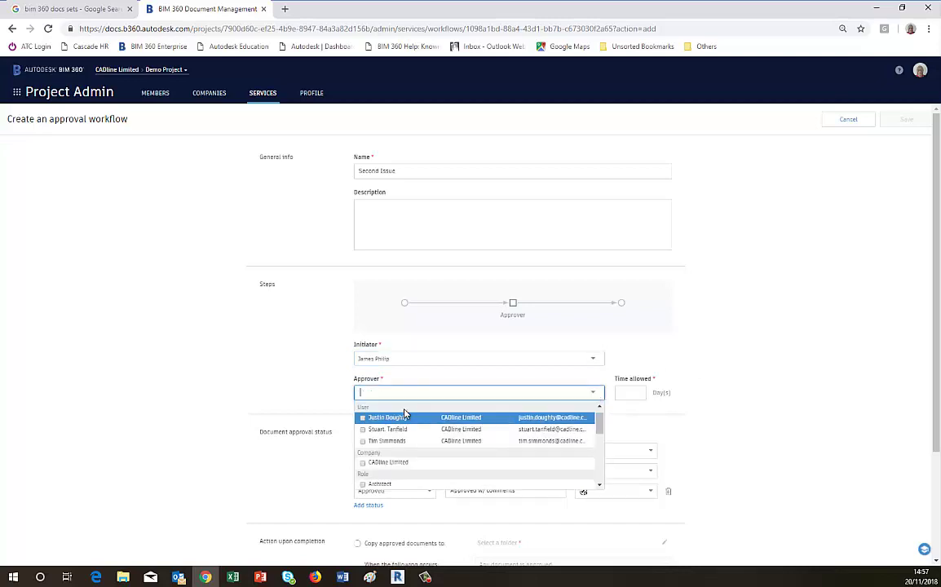
pyautogui.click(578, 375)
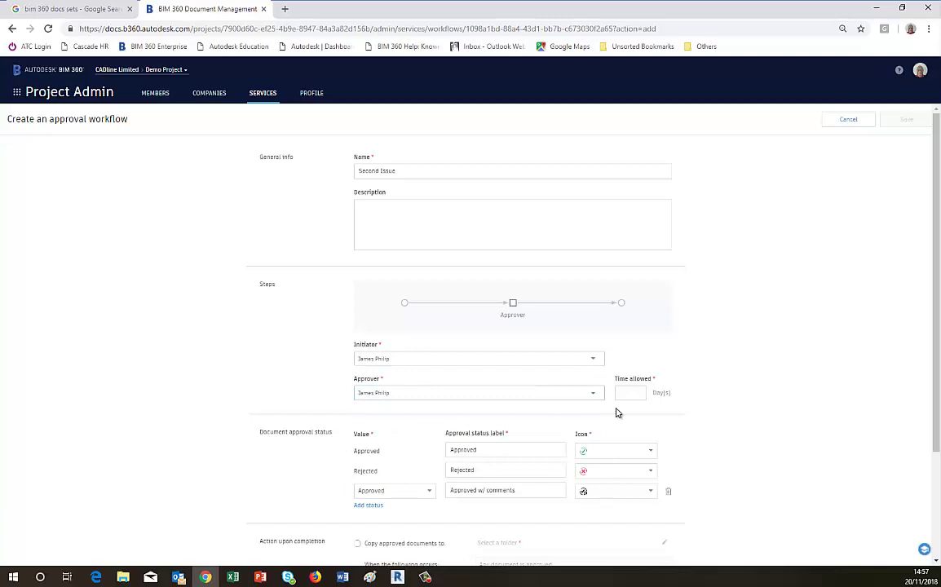
pyautogui.click(637, 393)
pyautogui.write('4')
pyautogui.click(677, 380)
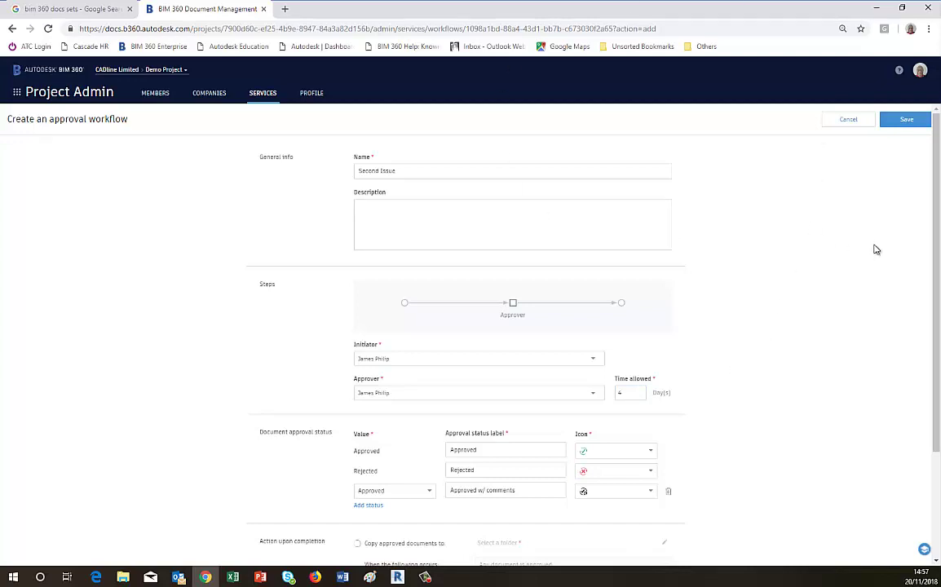
pyautogui.moveTo(938, 235); pyautogui.dragTo(933, 300)
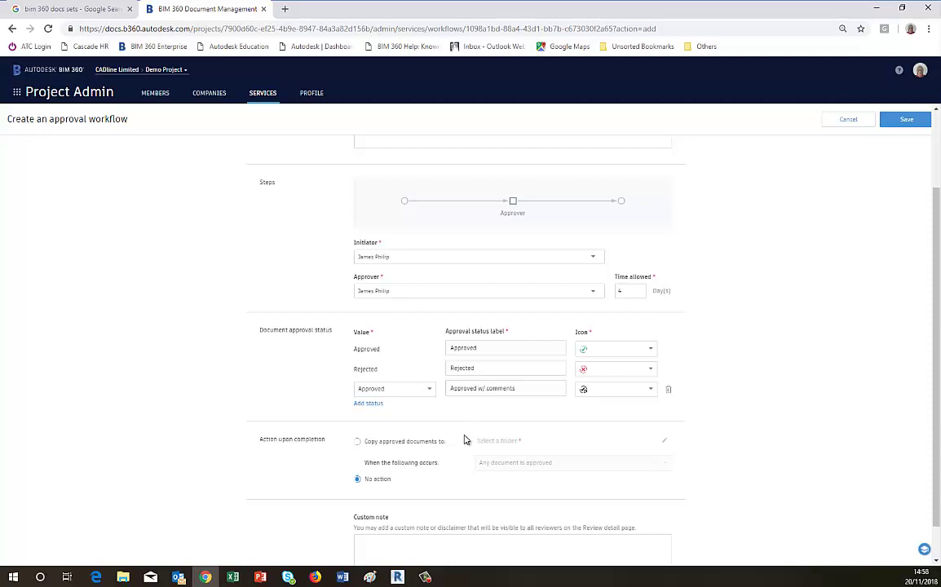
pyautogui.scroll(1, 412, 482)
pyautogui.scroll(-1, 412, 482)
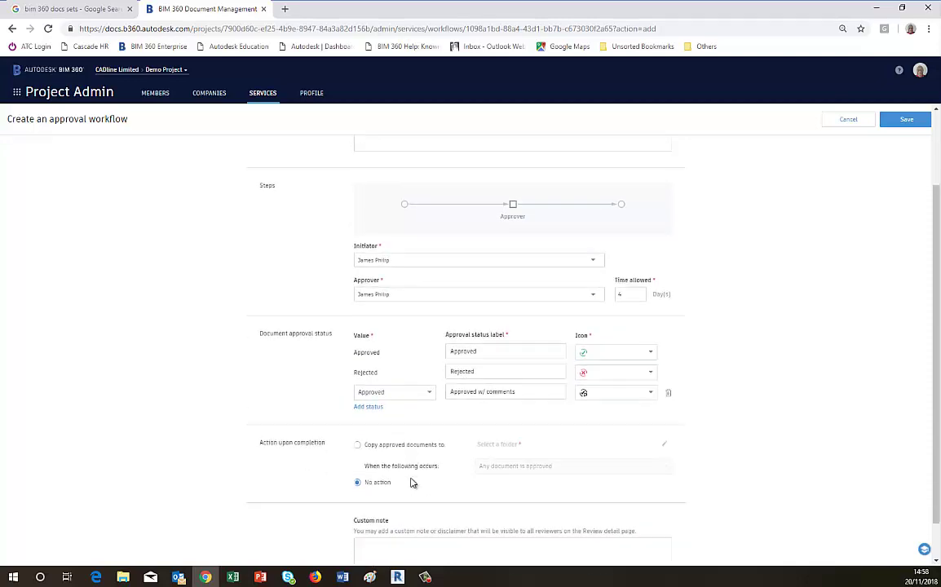
pyautogui.scroll(-1, 412, 482)
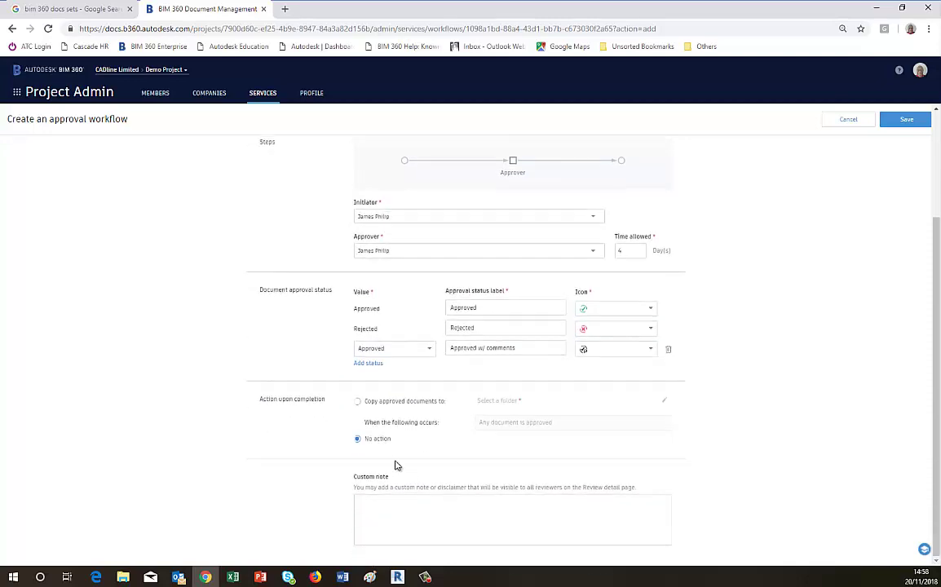
pyautogui.click(357, 403)
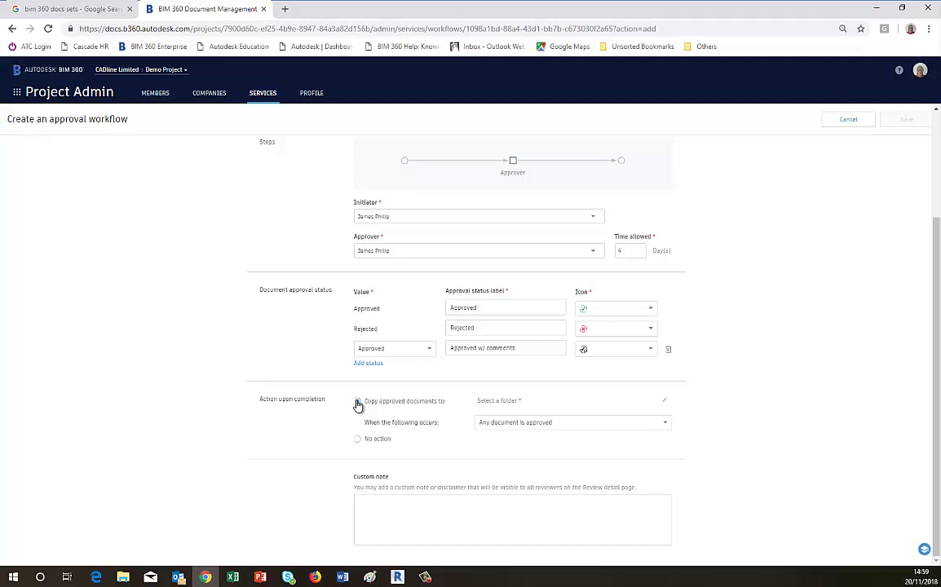
pyautogui.click(357, 402)
pyautogui.click(359, 441)
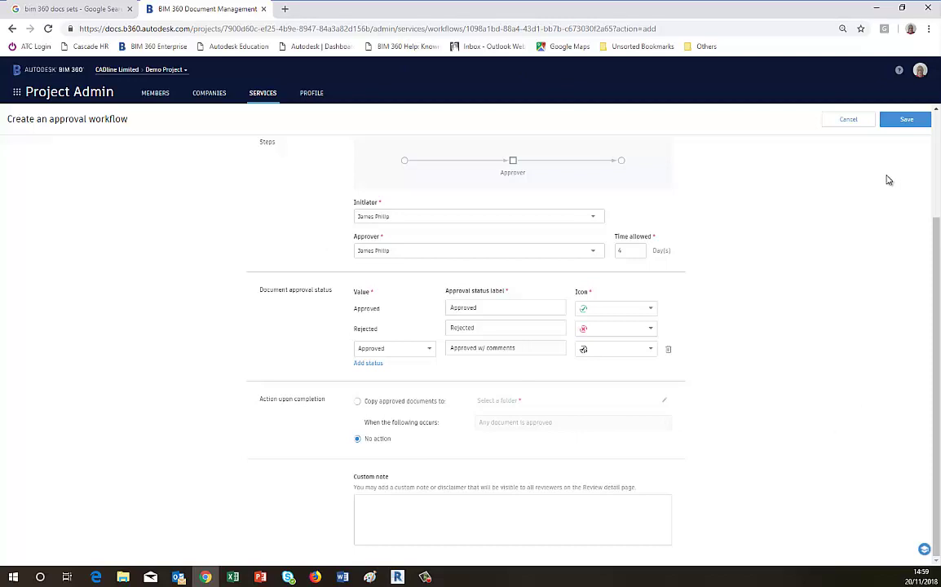
# Step: Save the Second Issue approval workflow and switch to the project's Document Management module
pyautogui.click(903, 123)
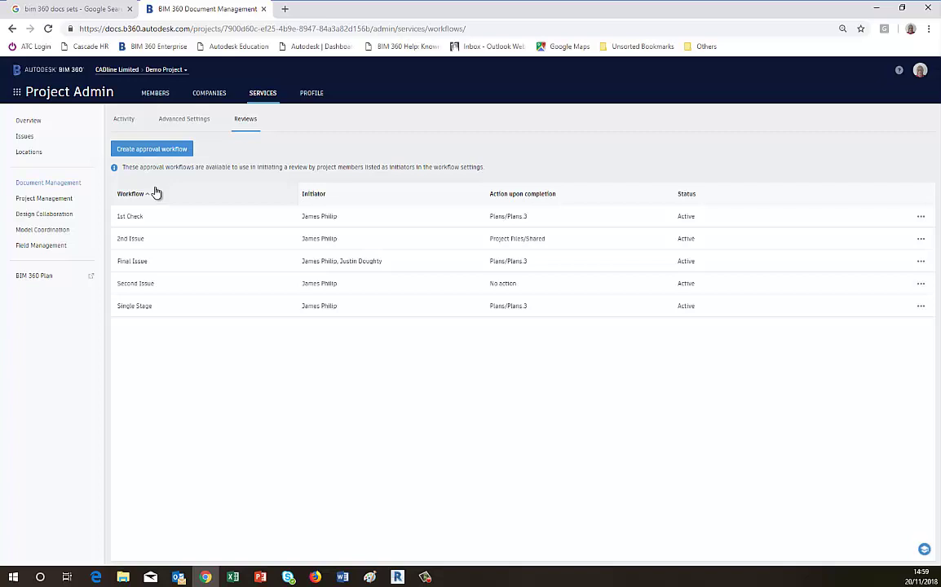
pyautogui.click(17, 93)
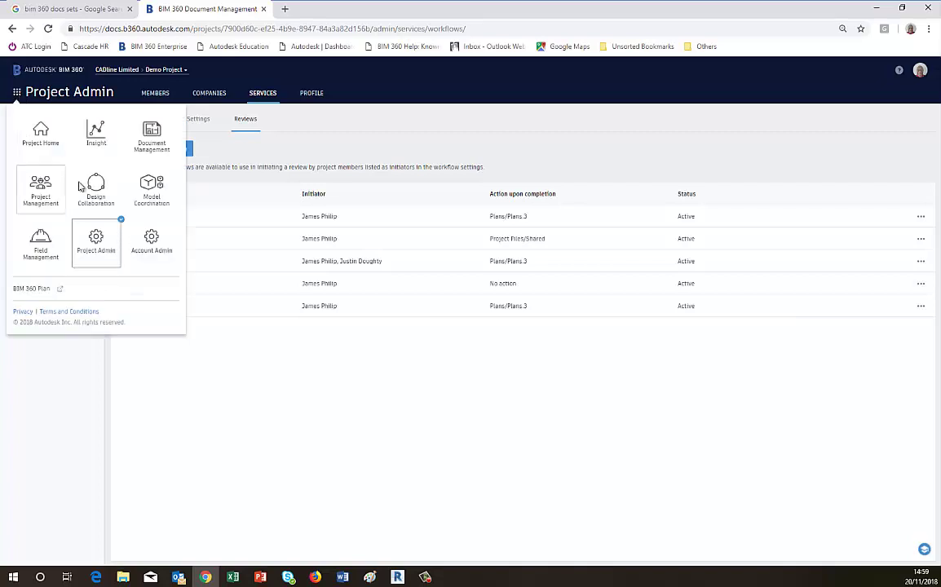
pyautogui.click(155, 135)
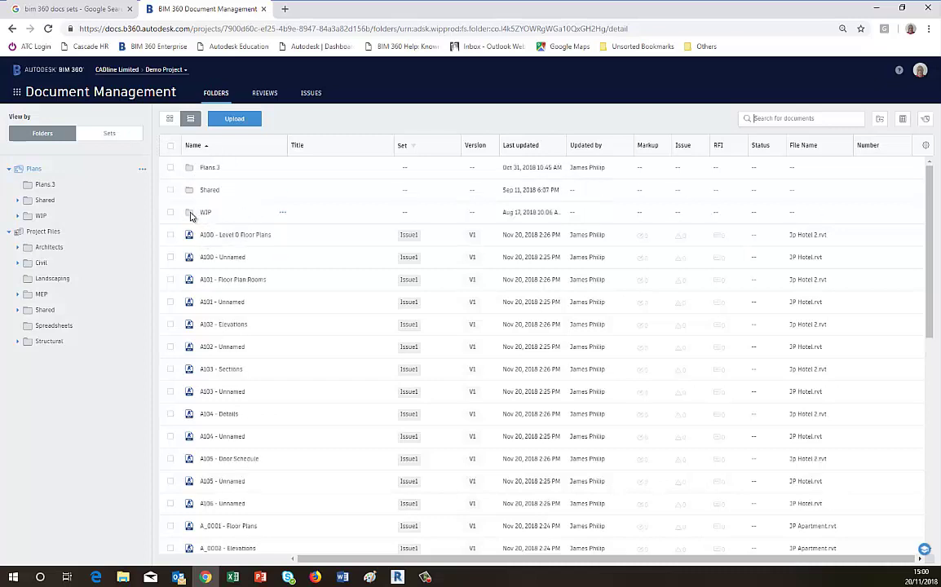
# Step: Select the eight documents in the Plans folder from A100 - Level 0 Floor Plans through A103 - Unnamed
pyautogui.click(171, 235)
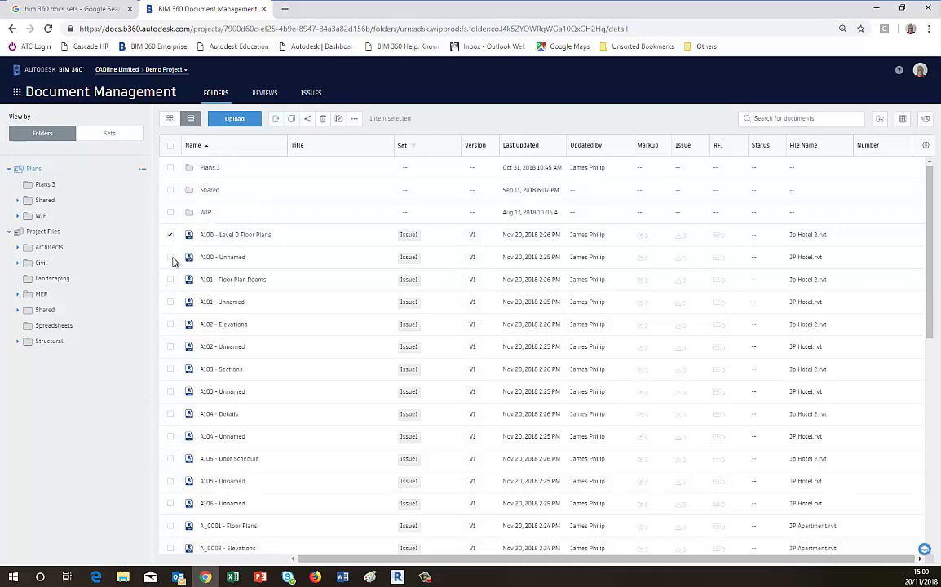
pyautogui.click(171, 257)
pyautogui.click(171, 280)
pyautogui.click(170, 302)
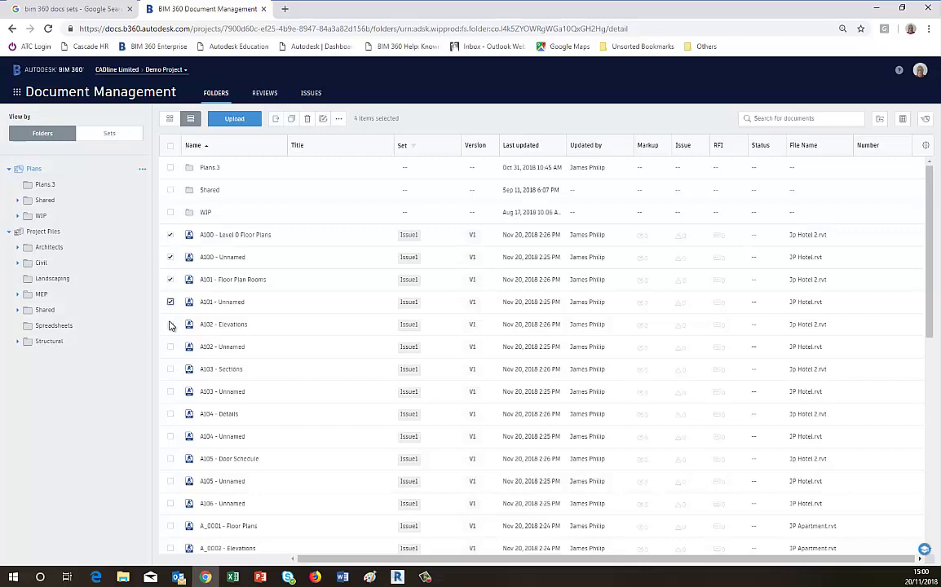
pyautogui.click(170, 325)
pyautogui.click(171, 348)
pyautogui.click(171, 369)
pyautogui.click(171, 392)
pyautogui.click(170, 415)
pyautogui.click(170, 415)
# Step: Submit the selected documents for review using the Second Issue approval workflow
pyautogui.click(339, 119)
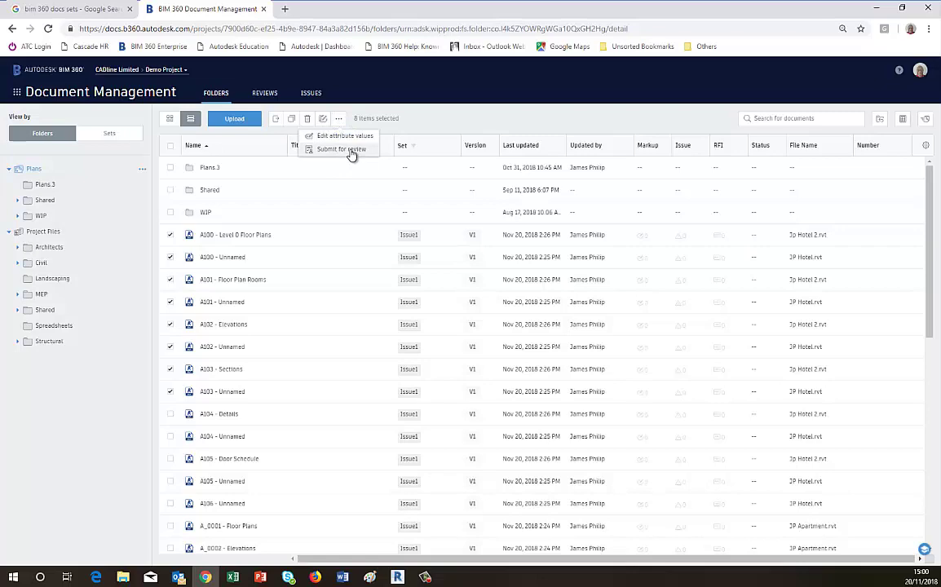
pyautogui.click(343, 149)
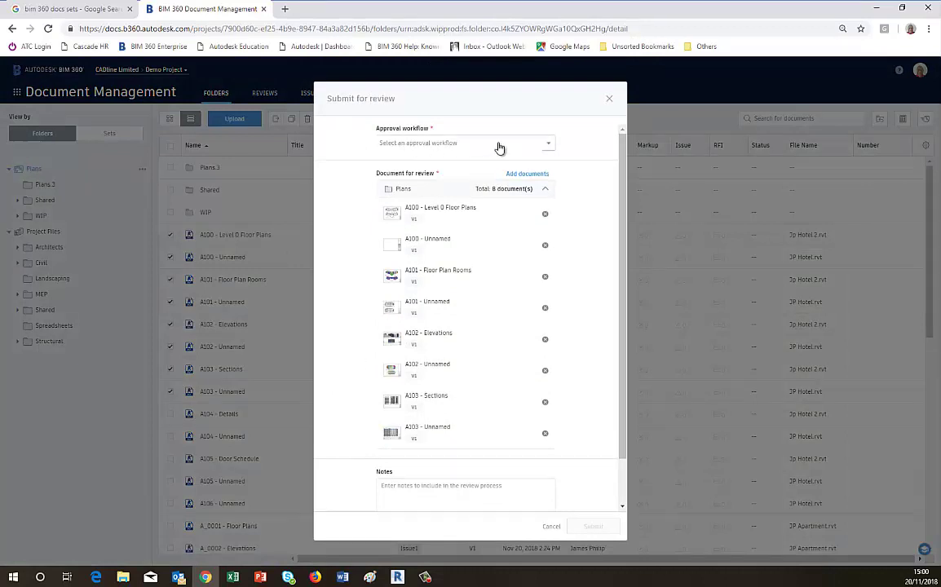
pyautogui.click(550, 149)
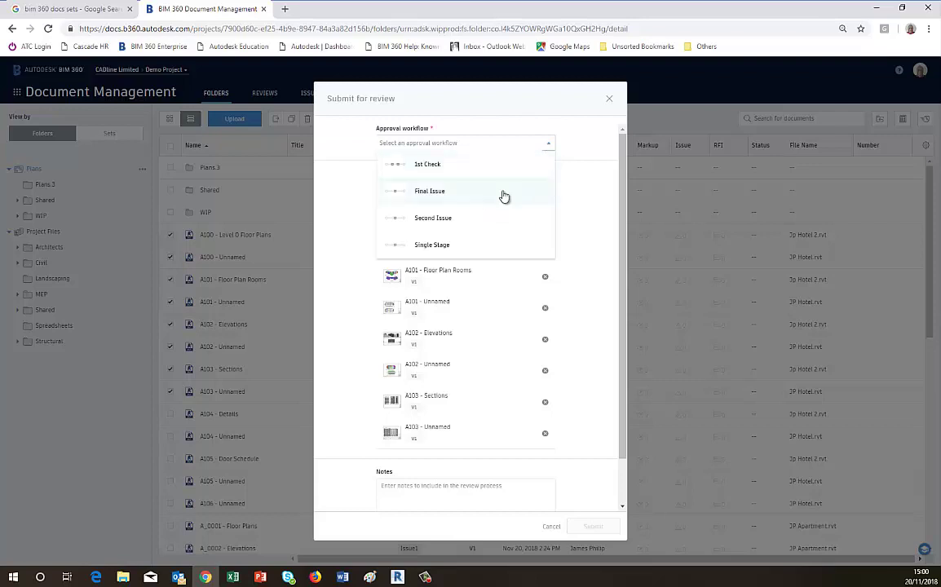
pyautogui.click(433, 219)
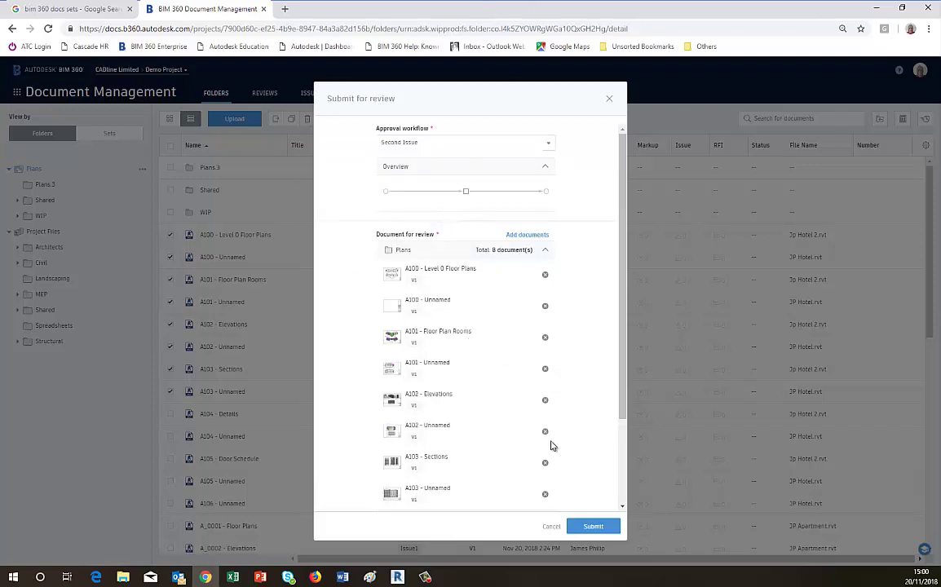
pyautogui.click(589, 528)
pyautogui.moveTo(622, 408); pyautogui.dragTo(607, 453)
pyautogui.click(593, 526)
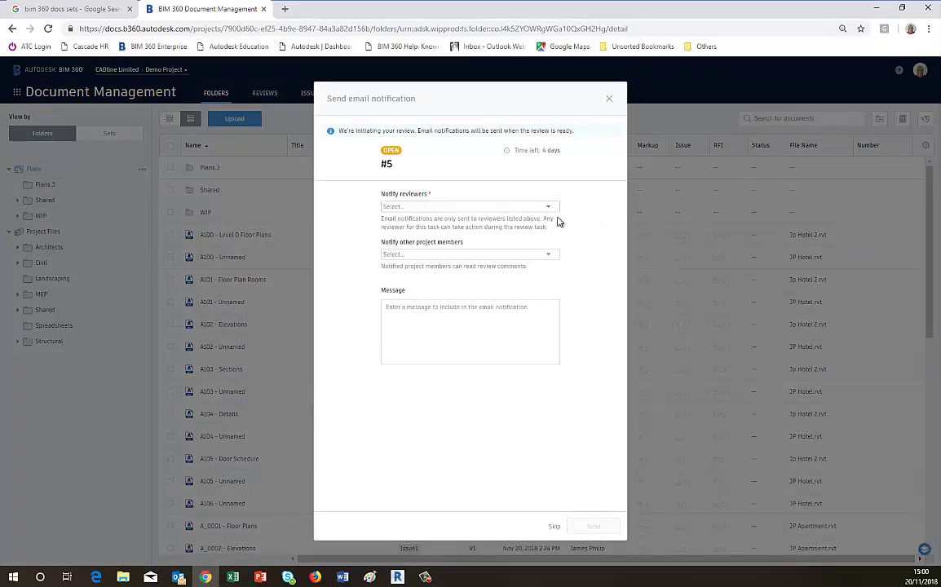
# Step: Choose the listed reviewer to notify and send the review's email notification without a message
pyautogui.click(549, 208)
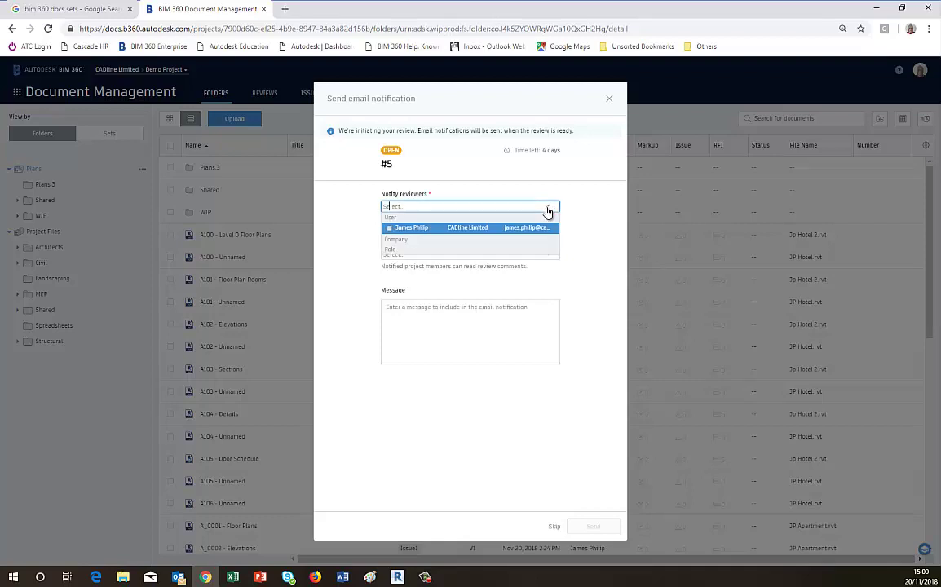
pyautogui.click(426, 230)
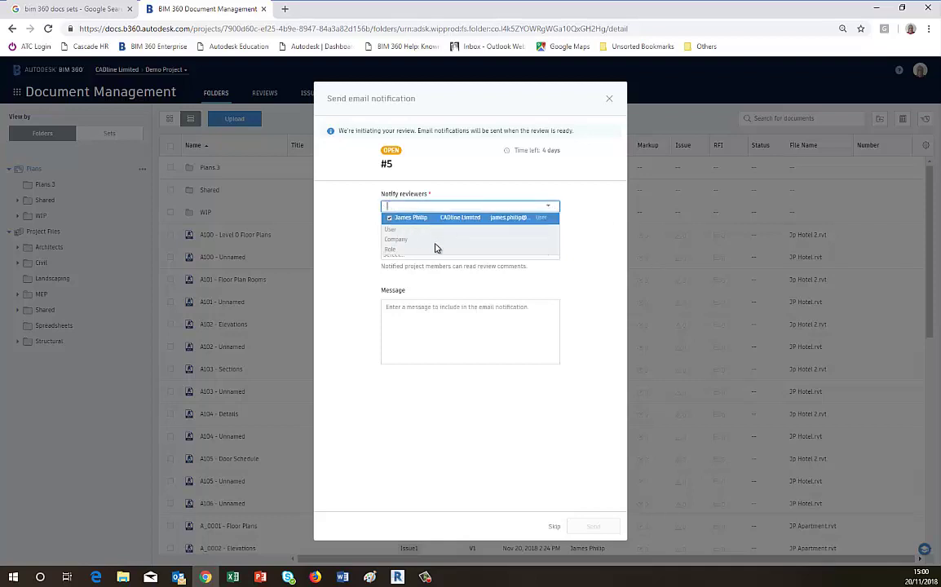
pyautogui.click(587, 255)
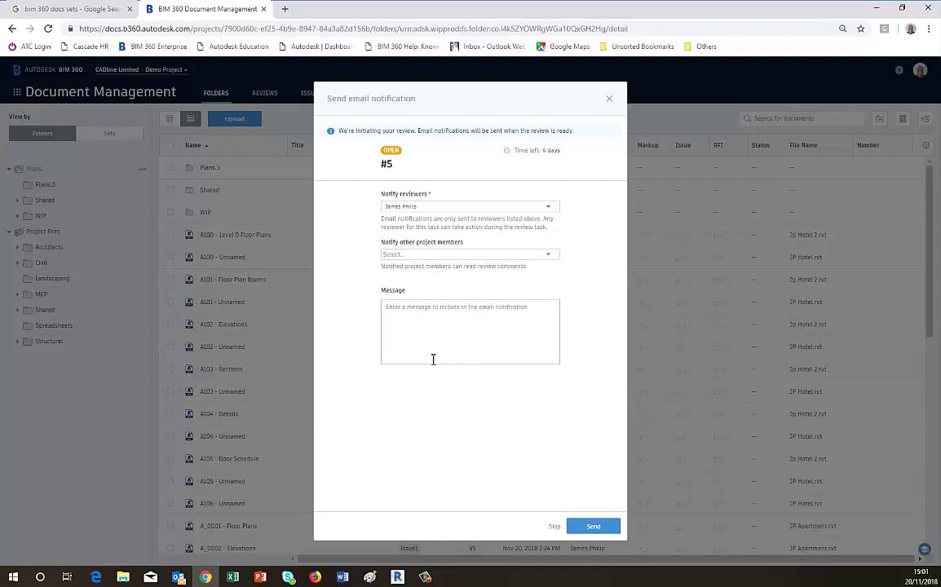
pyautogui.click(589, 527)
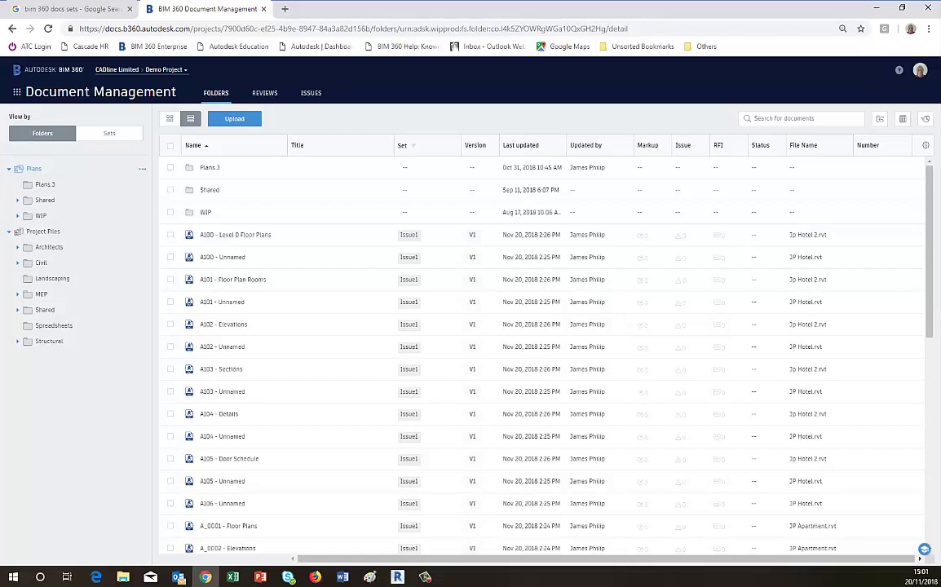
# Step: Switch to Outlook and open Review #5 from the Autodesk BIM 360 notification email for Demo Project
pyautogui.hotkey('alt', 'Tab')
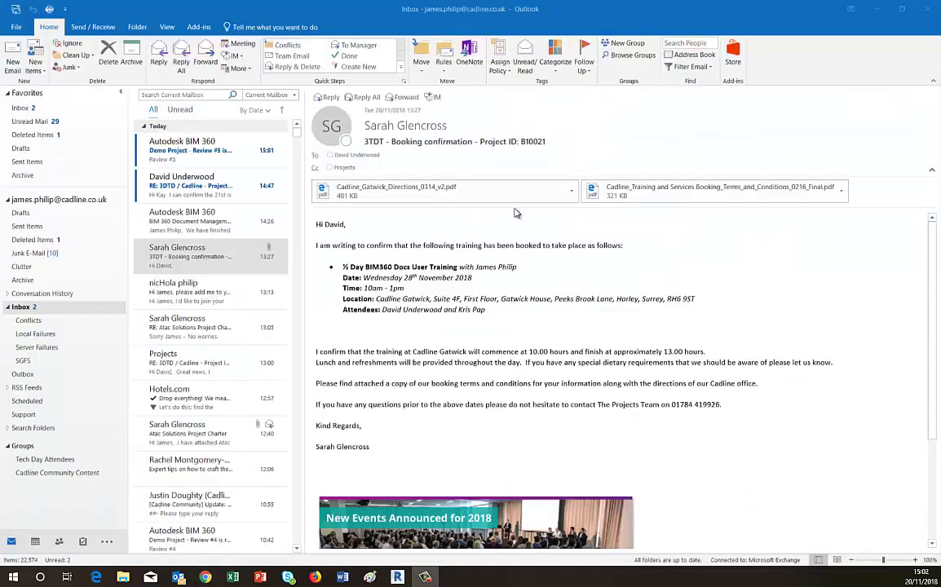
pyautogui.click(213, 152)
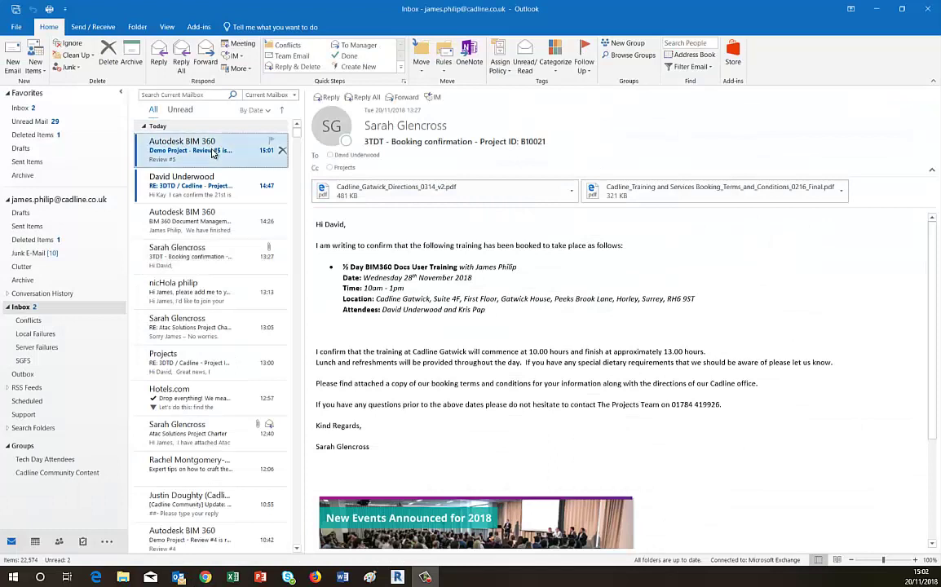
pyautogui.scroll(-1, 575, 402)
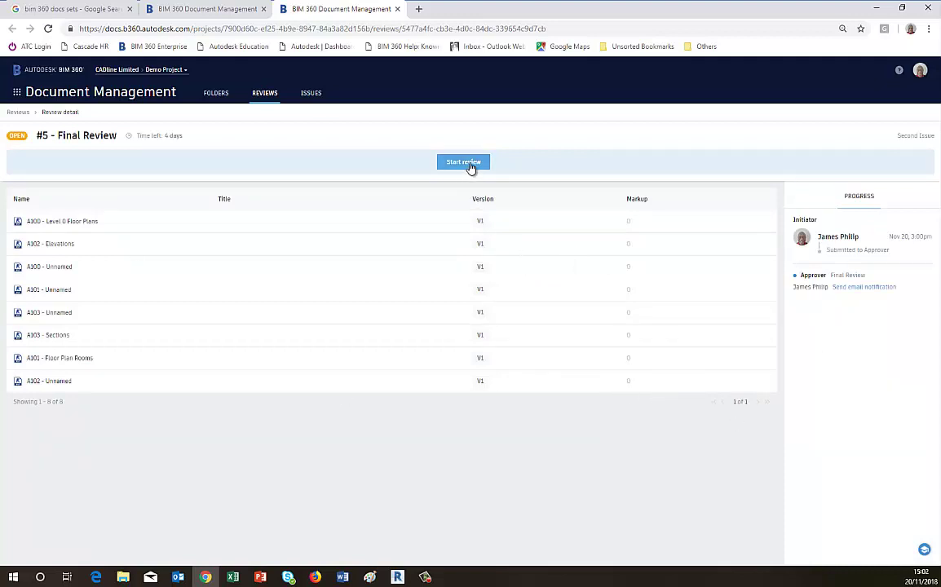
# Step: Start the Final Review task, inspect the A100 - Level 0 Floor Plans drawing and return to the review detail
pyautogui.click(470, 164)
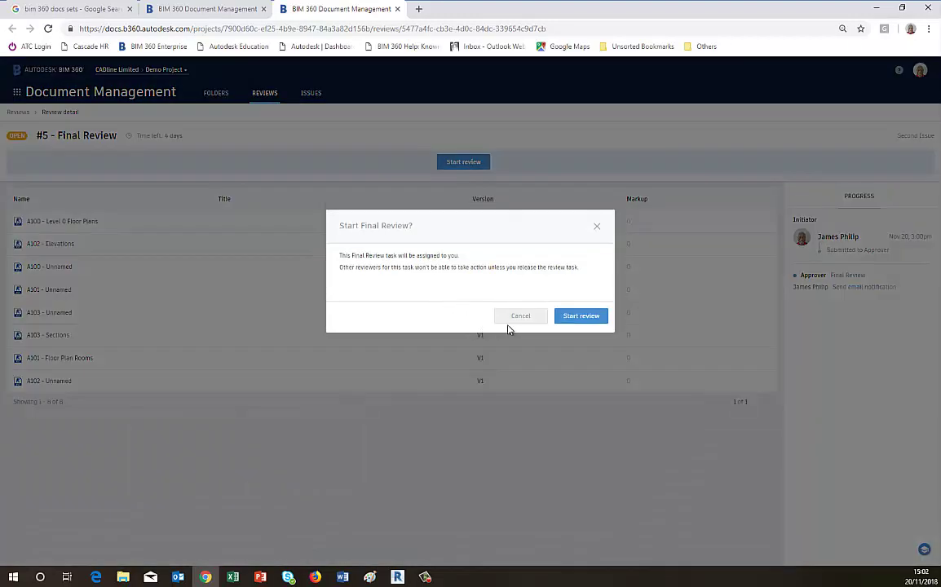
pyautogui.click(580, 323)
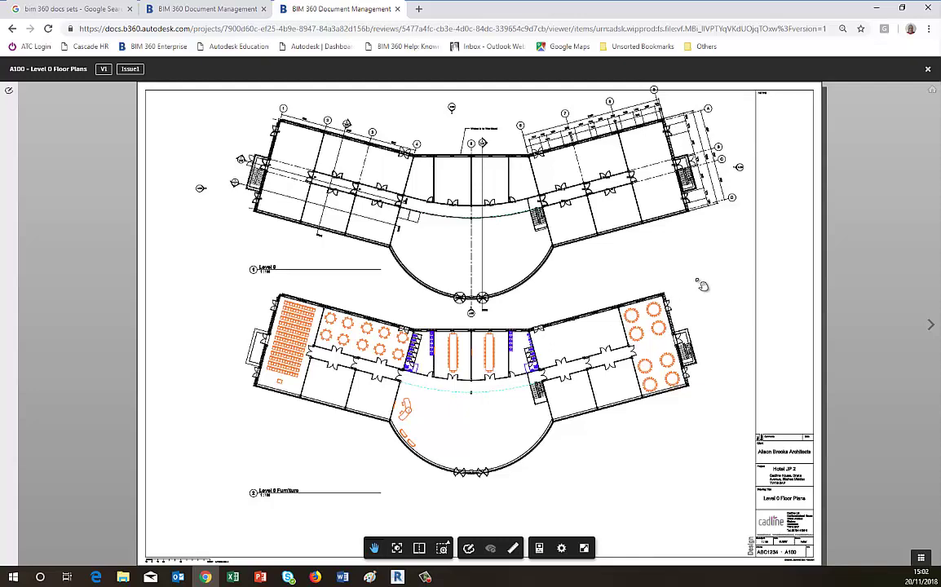
pyautogui.click(928, 73)
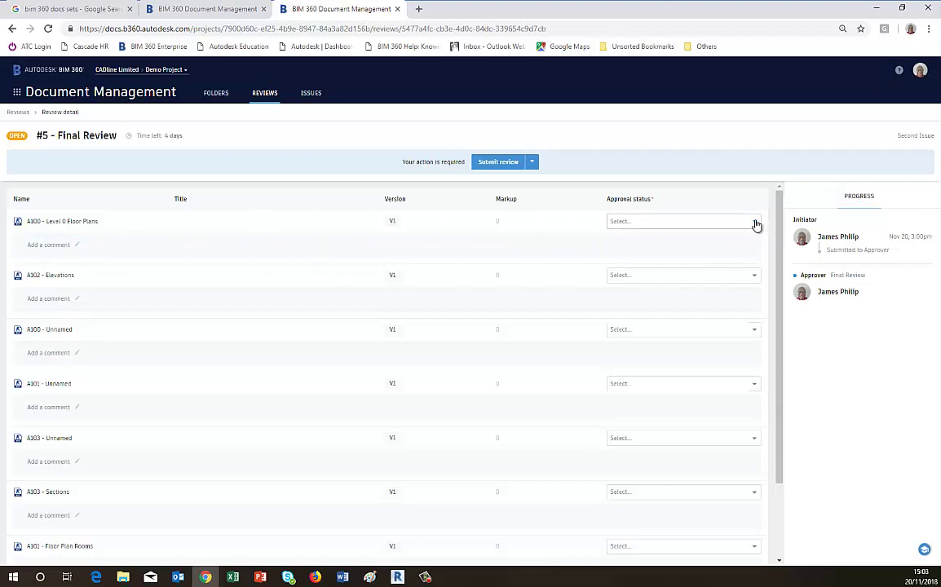
# Step: Set the approval status of A100 - Level 0 Floor Plans and A102 - Elevations to Approved
pyautogui.click(755, 223)
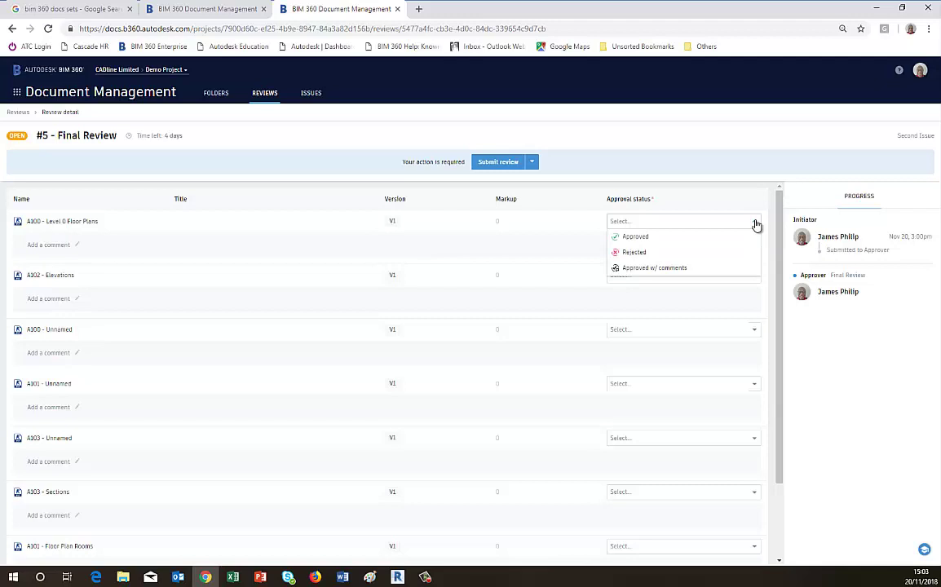
pyautogui.click(644, 243)
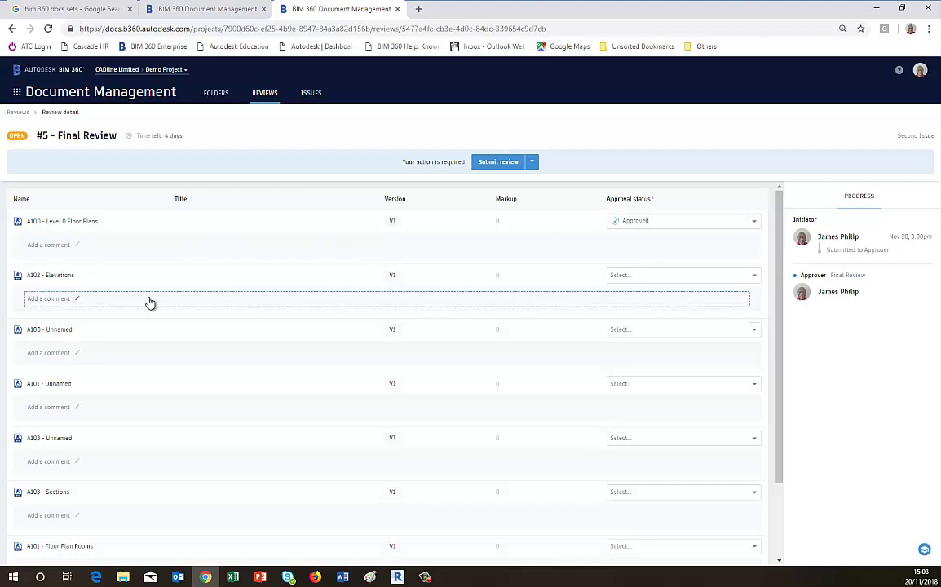
pyautogui.click(755, 278)
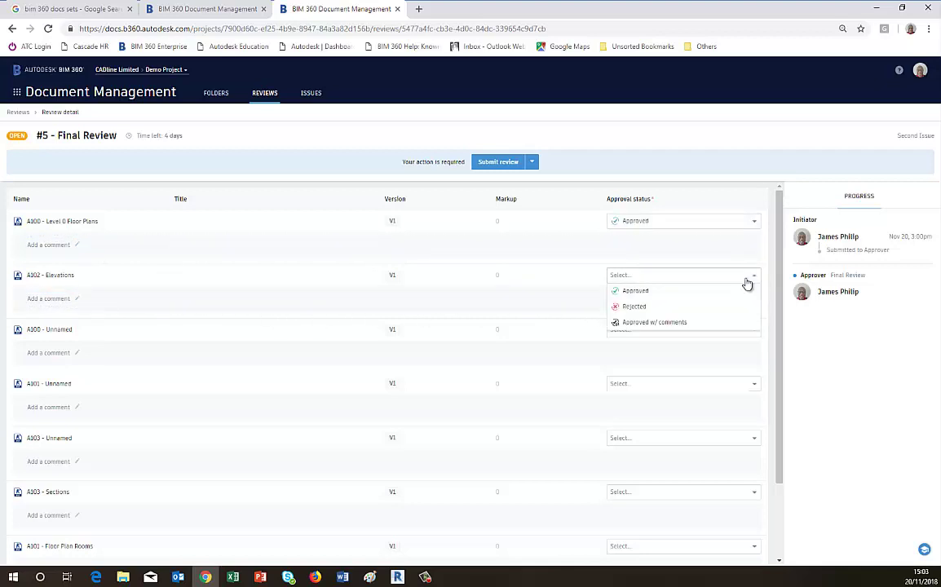
pyautogui.click(635, 291)
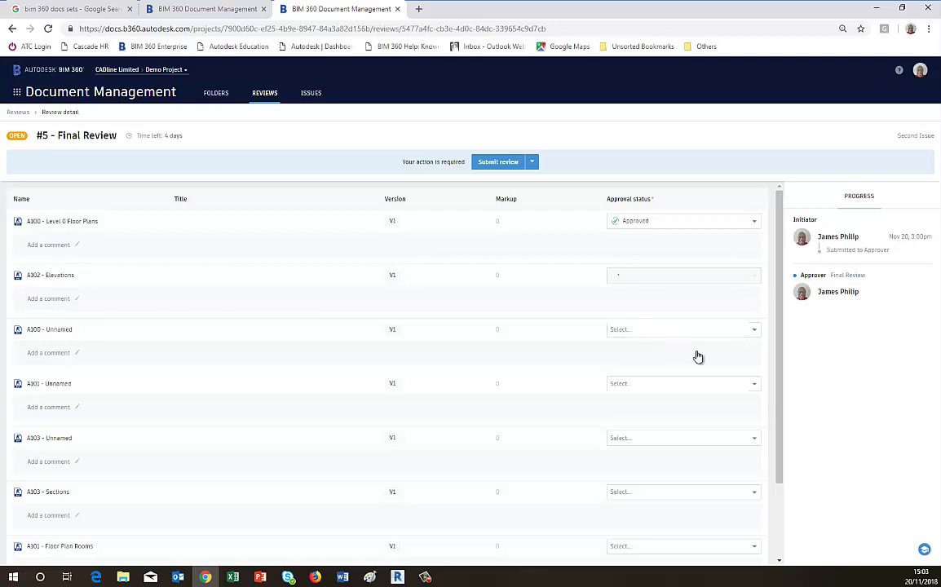
# Step: Set A100 - Unnamed to Approved w/ comments and add the comment "We are happy with this"
pyautogui.click(755, 332)
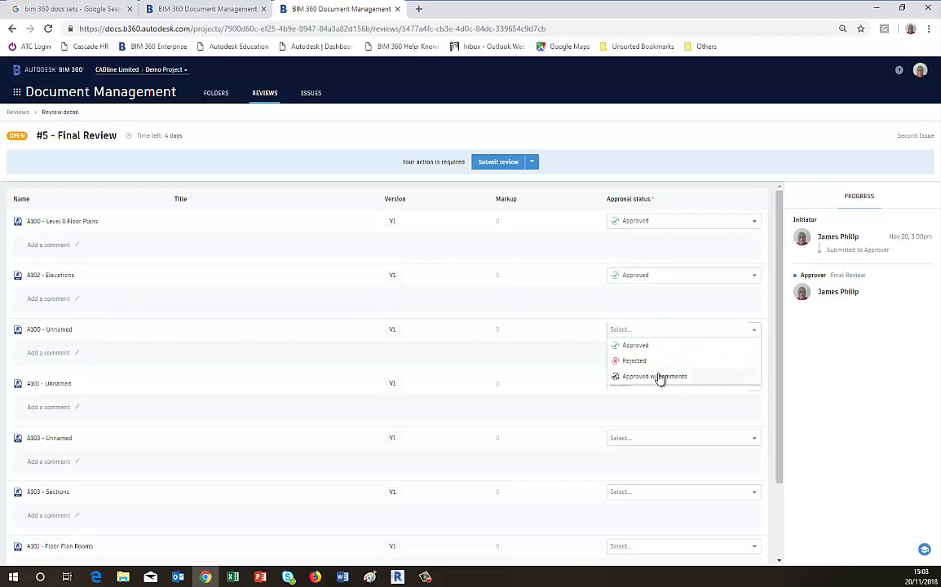
pyautogui.click(660, 378)
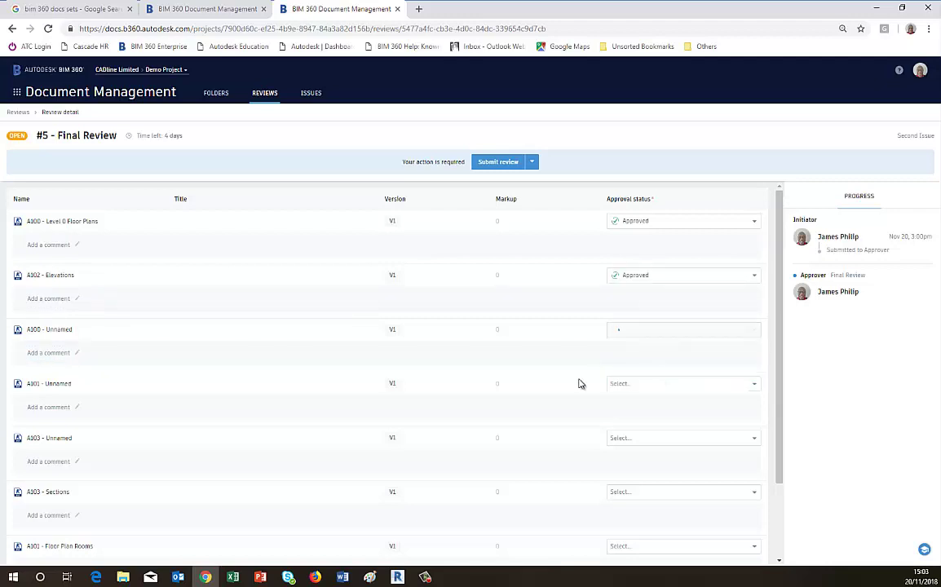
pyautogui.click(128, 352)
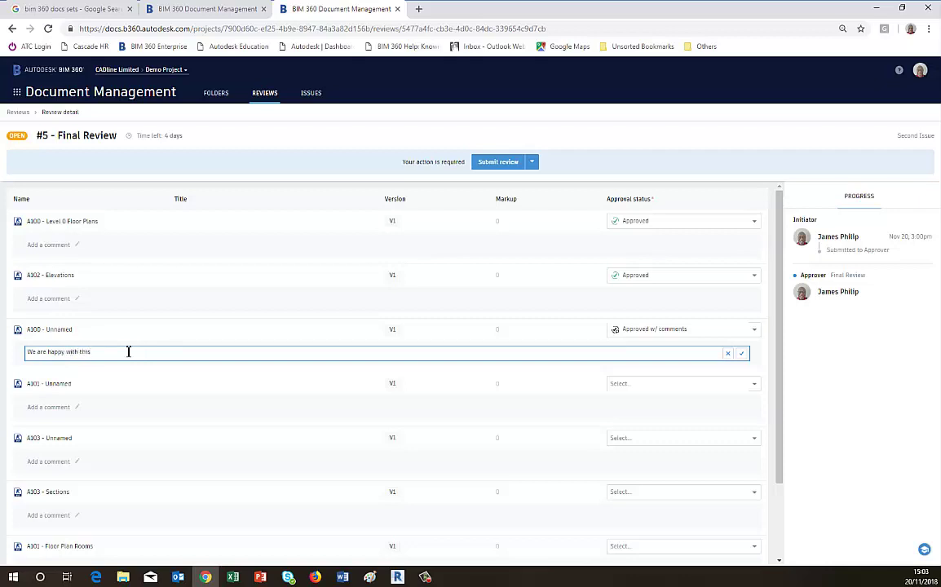
# Step: Set A101 - Unnamed to Rejected, and both A103 - Unnamed and A103 - Sections to Approved
pyautogui.click(753, 390)
pyautogui.click(655, 429)
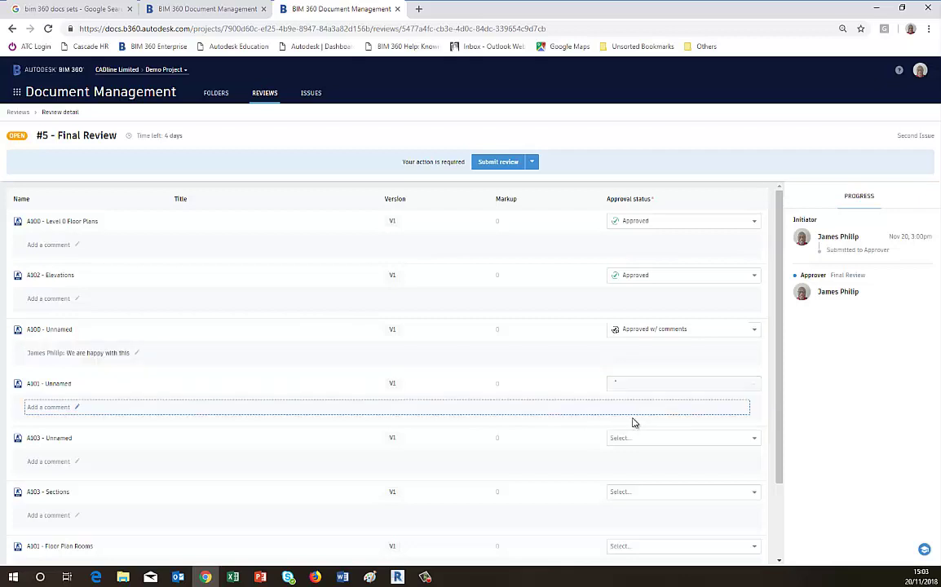
pyautogui.click(759, 443)
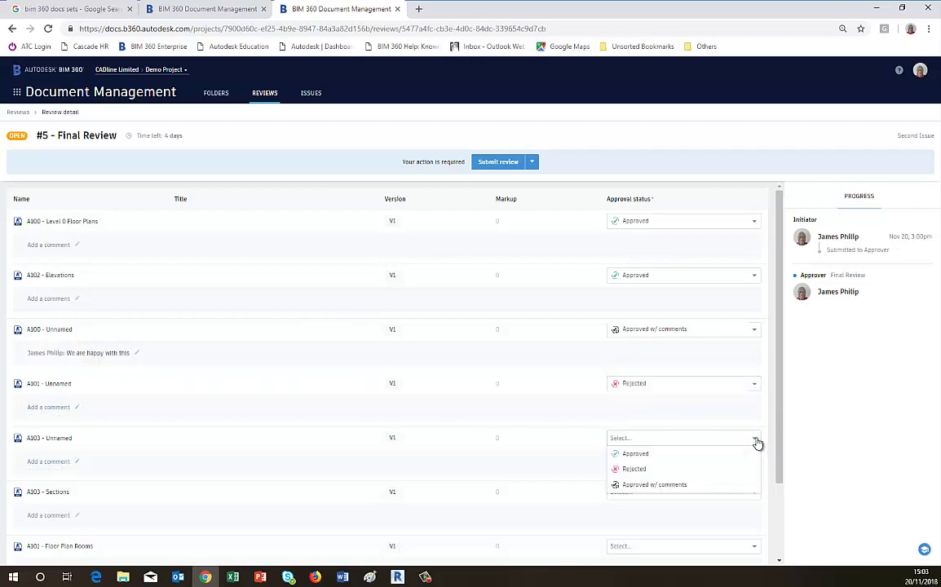
pyautogui.click(663, 456)
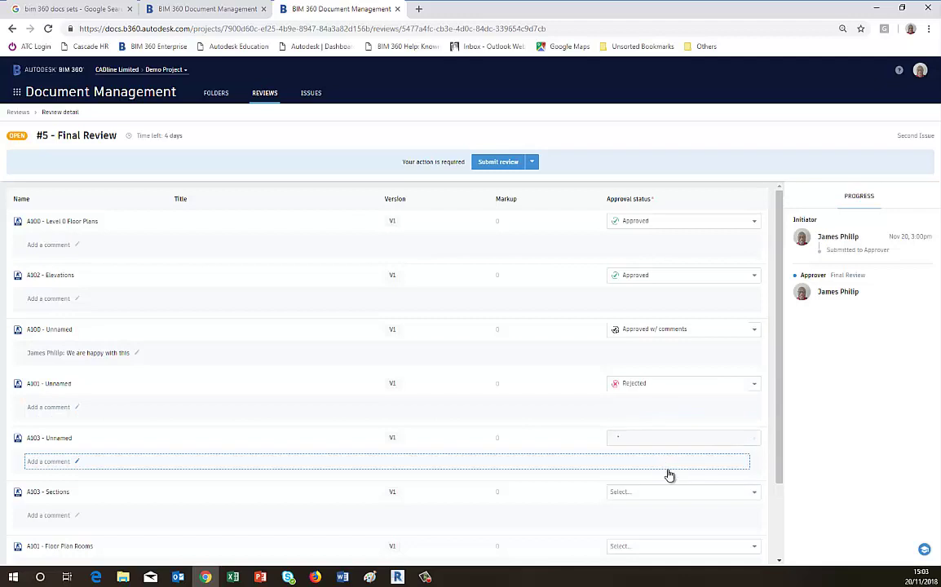
pyautogui.click(758, 496)
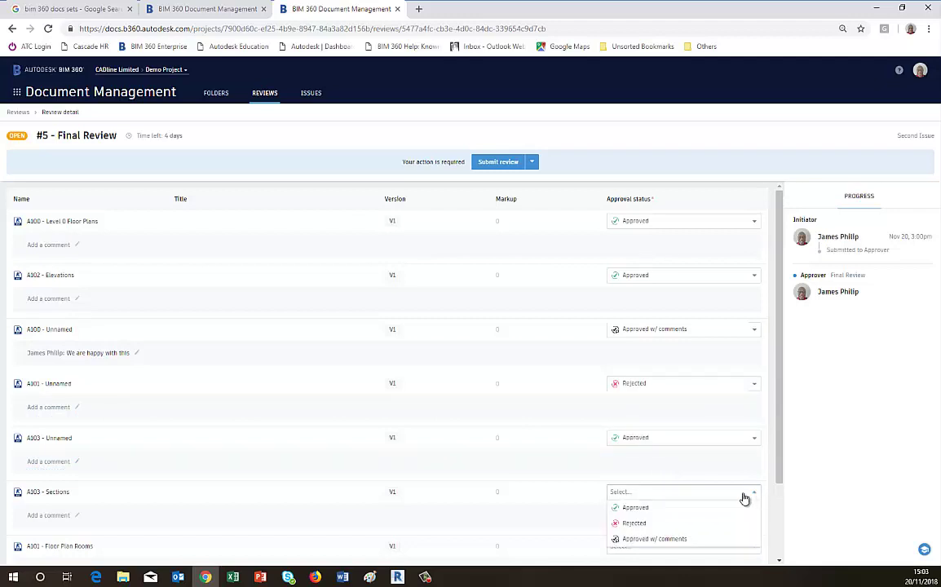
pyautogui.click(672, 508)
# Step: Set the approval status of the last two documents, A101 - Floor Plan Rooms and A102 - Unnamed, to Approved
pyautogui.scroll(-2, 718, 501)
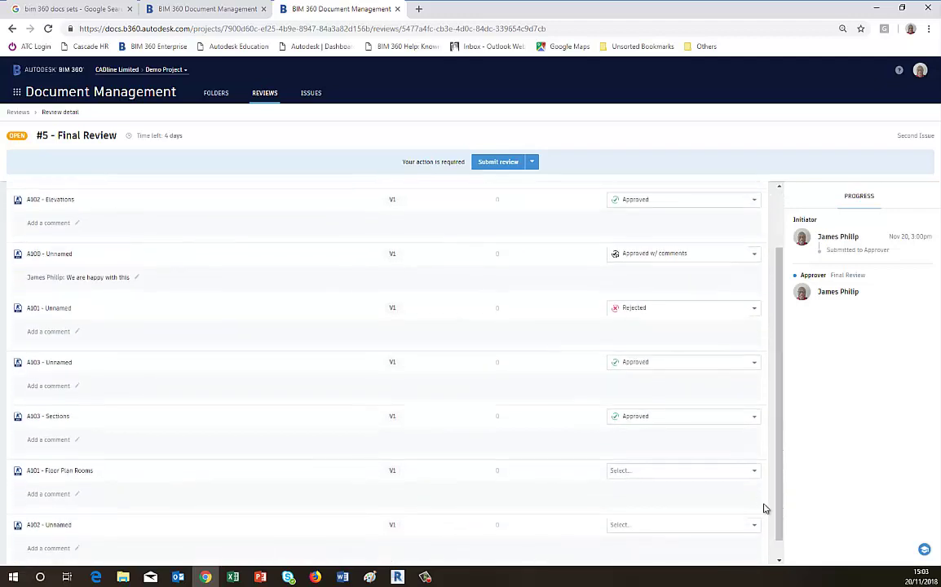
pyautogui.click(756, 478)
pyautogui.click(658, 487)
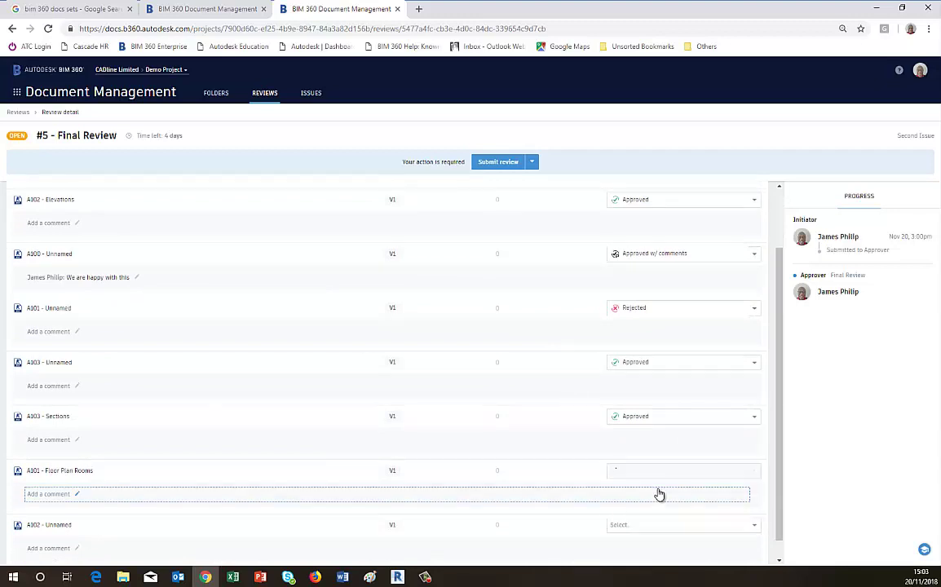
pyautogui.click(756, 527)
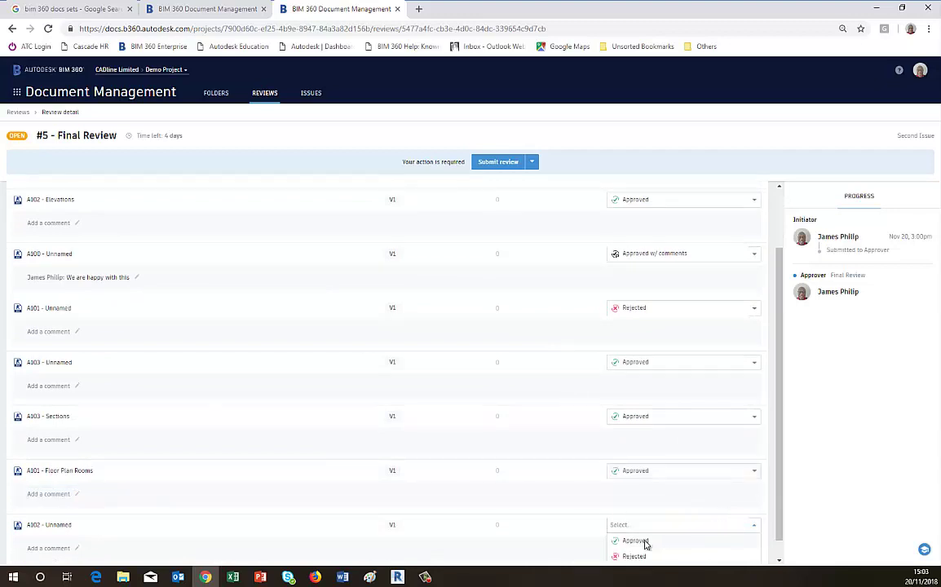
pyautogui.click(653, 544)
pyautogui.scroll(-1, 779, 522)
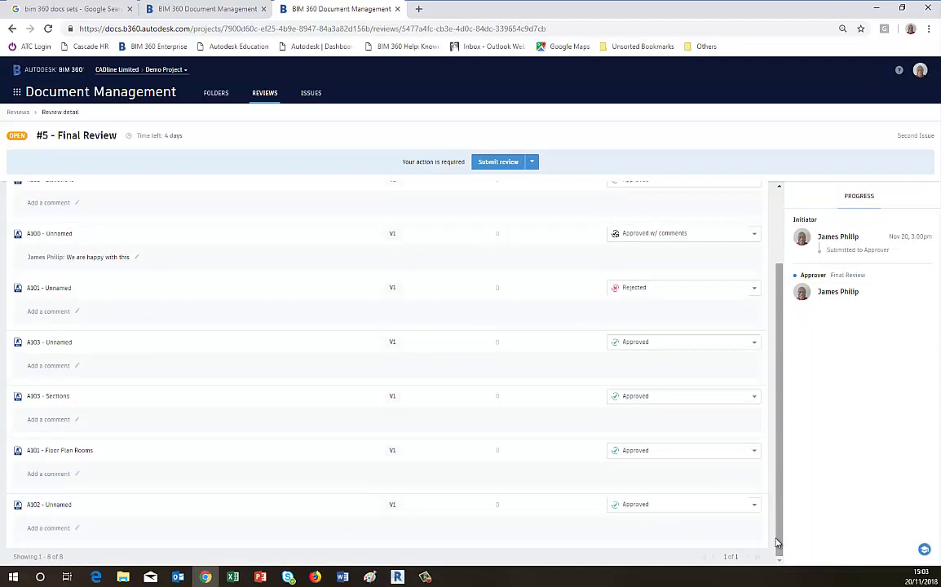
# Step: Submit the final review with the note "All approved apart from one file"
pyautogui.click(499, 162)
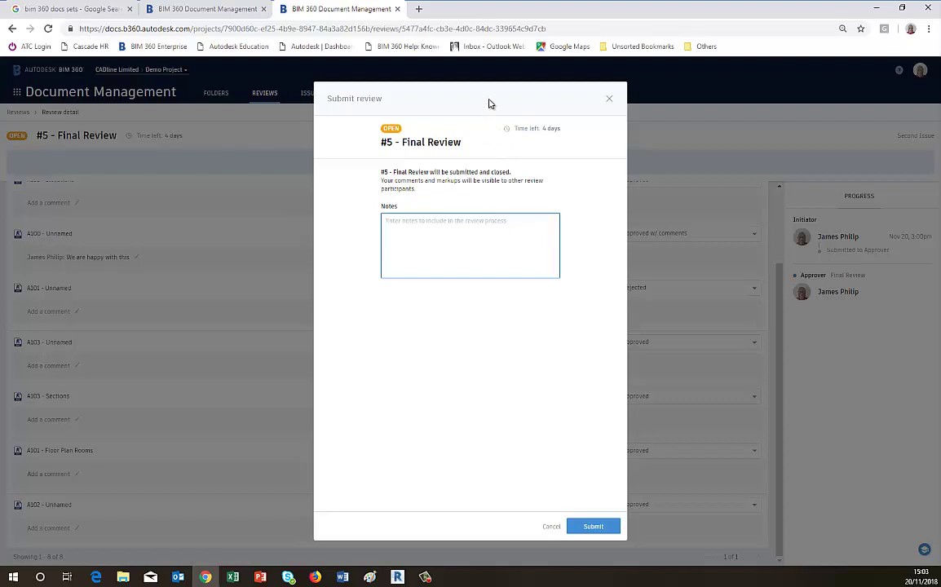
pyautogui.moveTo(389, 142); pyautogui.dragTo(540, 130)
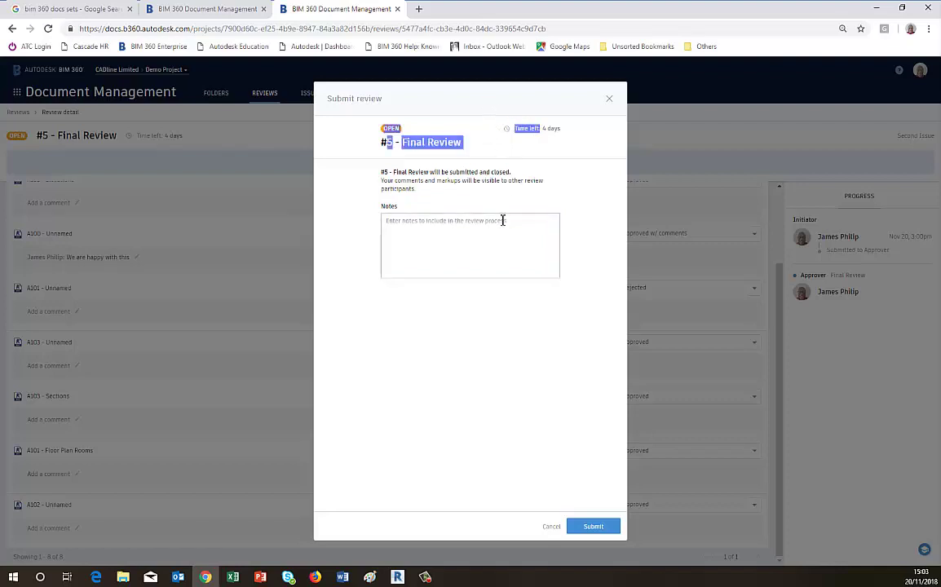
pyautogui.click(469, 227)
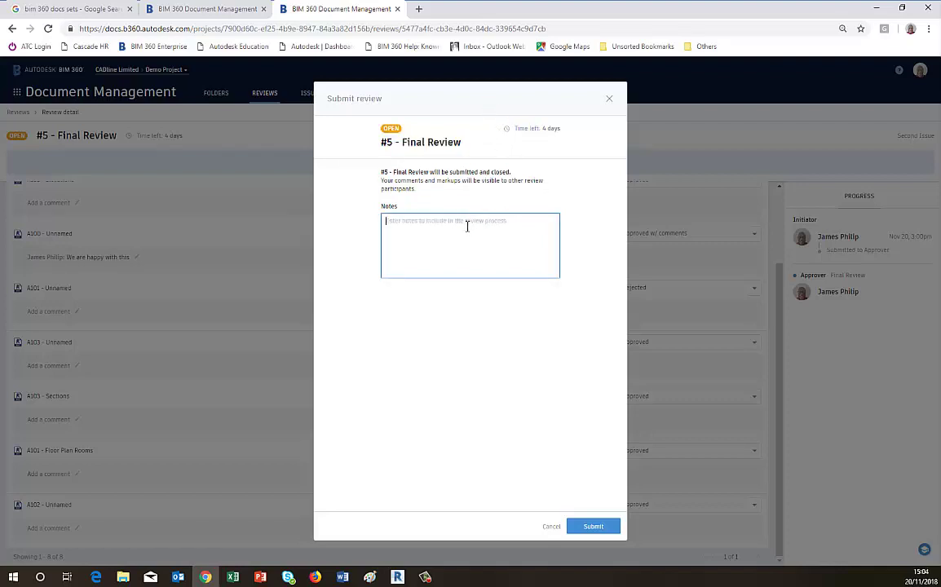
pyautogui.write('A')
pyautogui.click(584, 526)
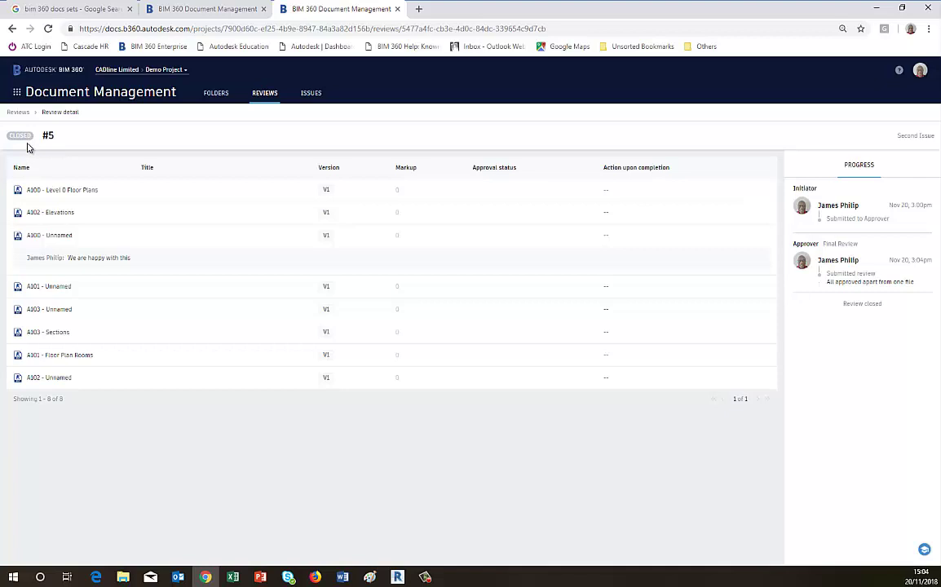
# Step: Check the document statuses in the Plans folder and the details of the closed Second Issue review
pyautogui.click(222, 94)
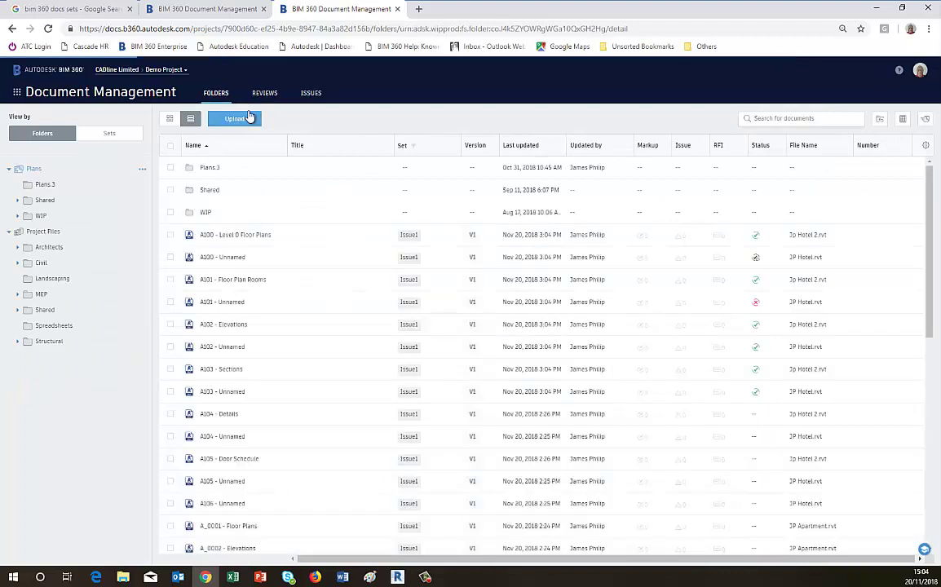
pyautogui.click(267, 94)
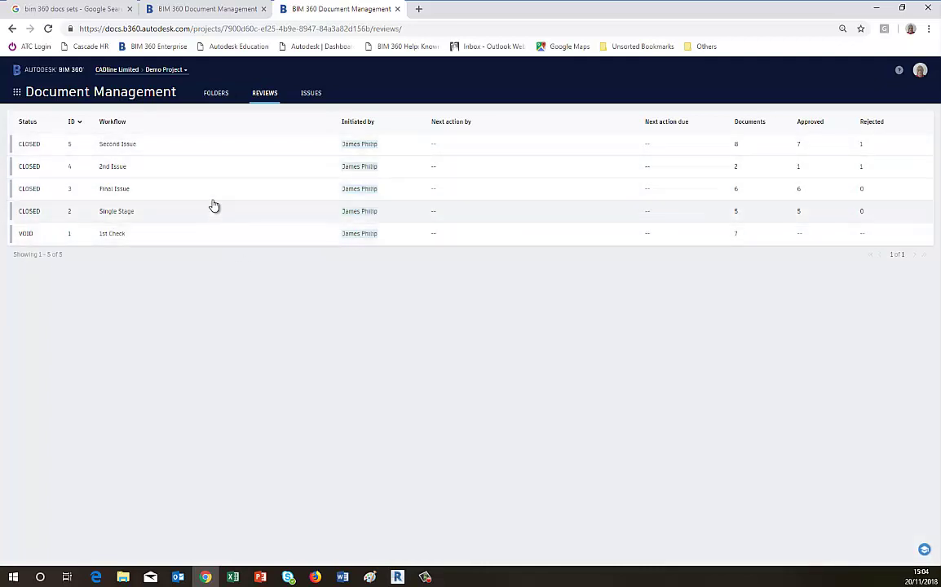
pyautogui.click(32, 147)
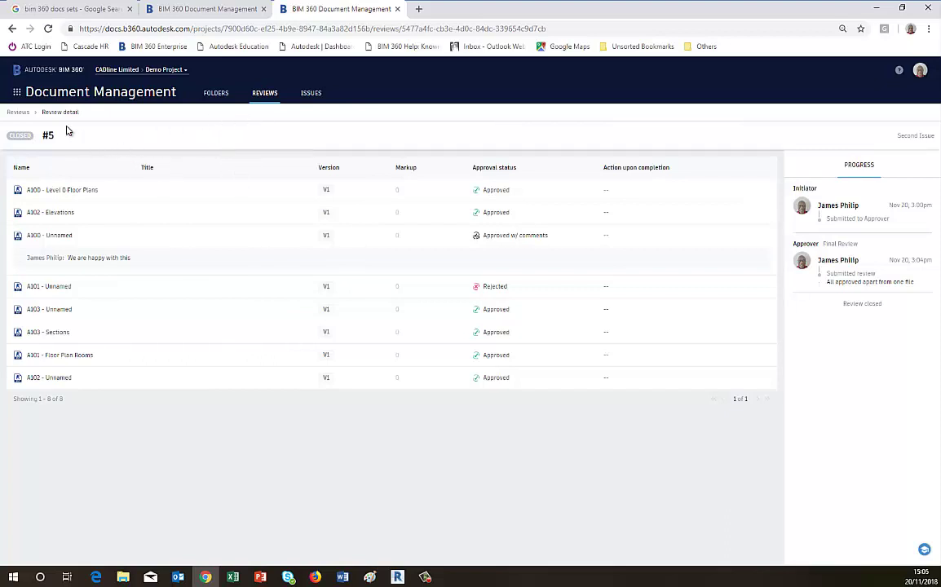
pyautogui.click(20, 112)
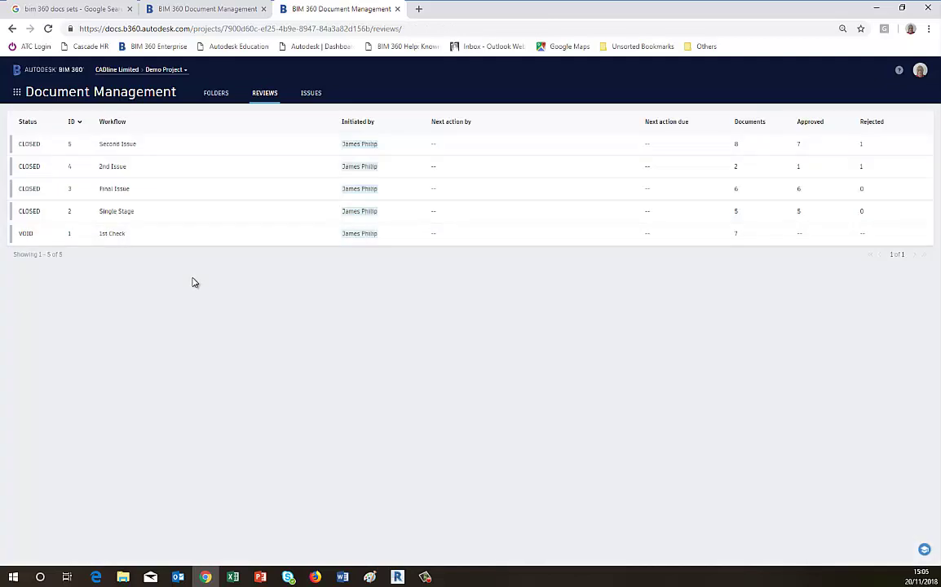
# Step: Examine the details of the closed 2nd Issue and Final Issue reviews, and return to the project folders
pyautogui.click(113, 168)
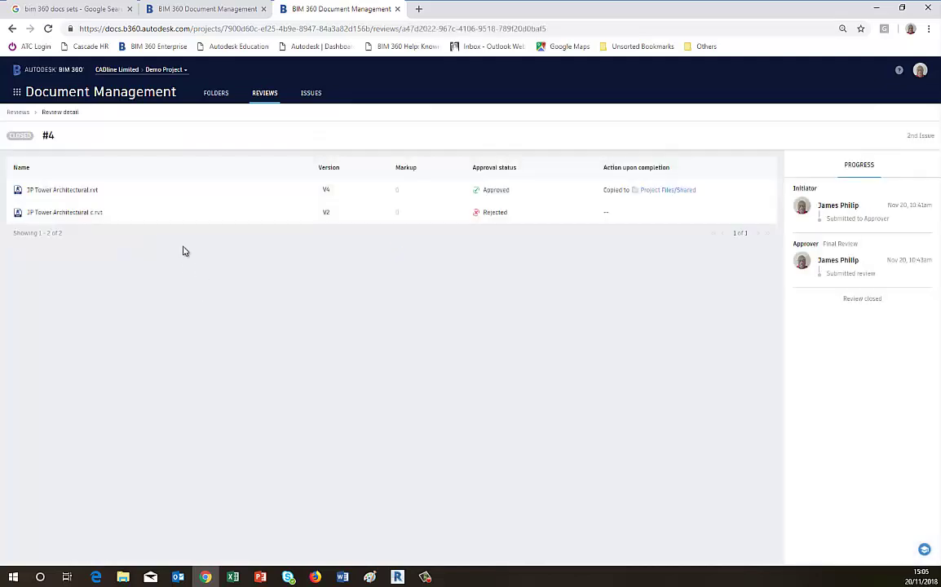
pyautogui.click(20, 114)
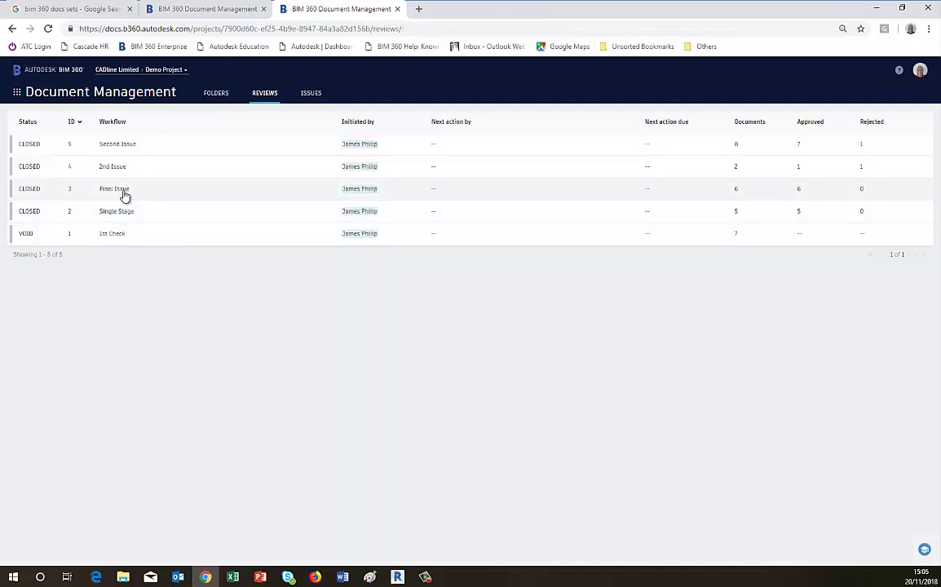
pyautogui.click(124, 193)
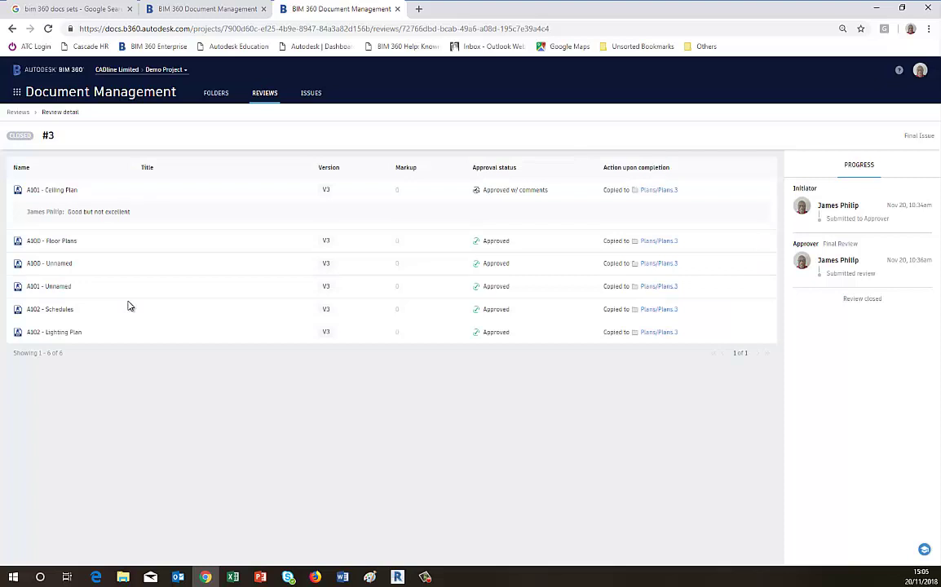
pyautogui.click(216, 93)
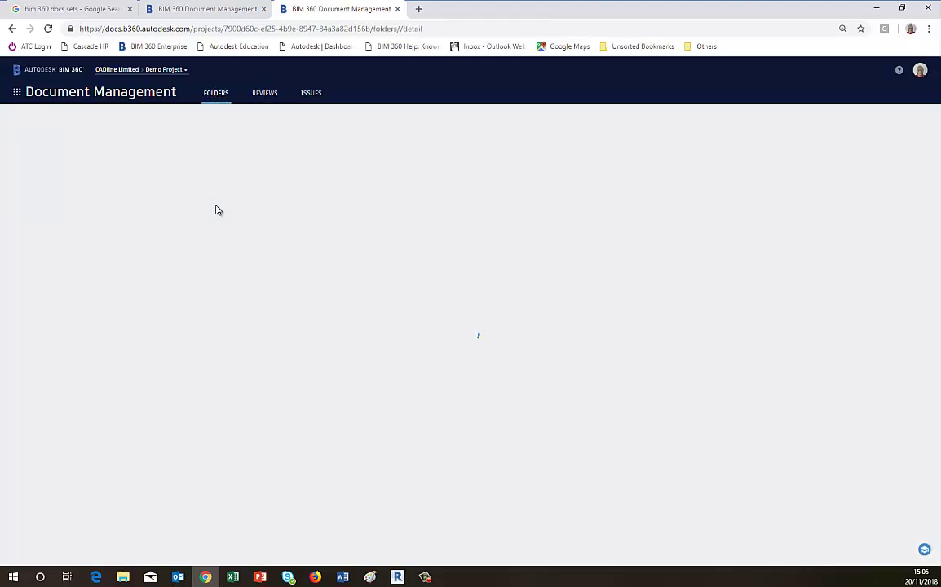